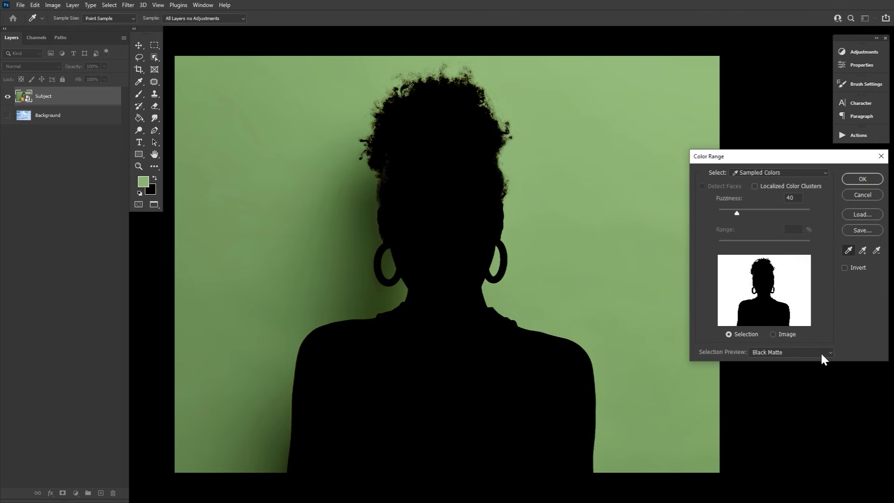
# Preview the Color Range selection as Black Matte and invert it so the woman is selected instead of the green backdrop.
pyautogui.click(803, 353)
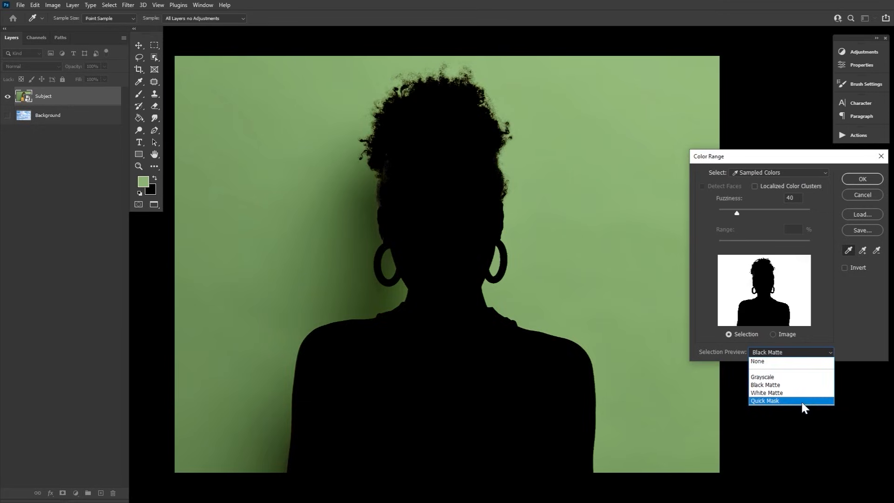
pyautogui.click(802, 385)
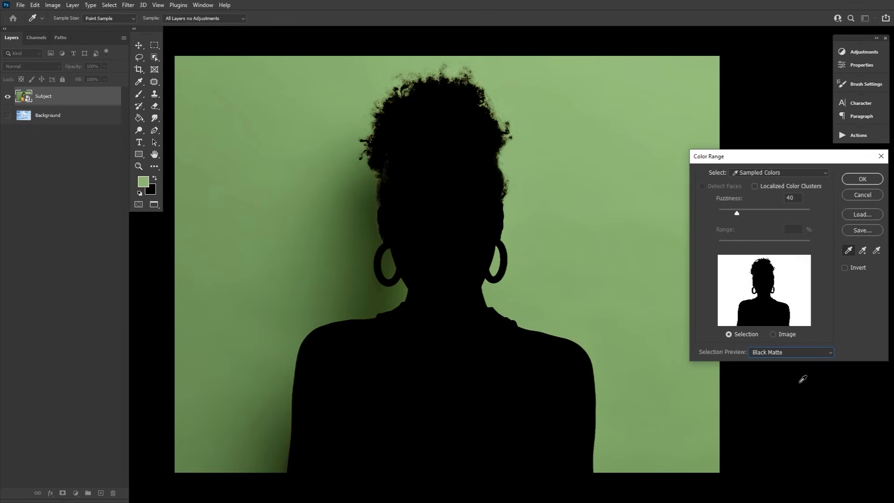
pyautogui.click(844, 267)
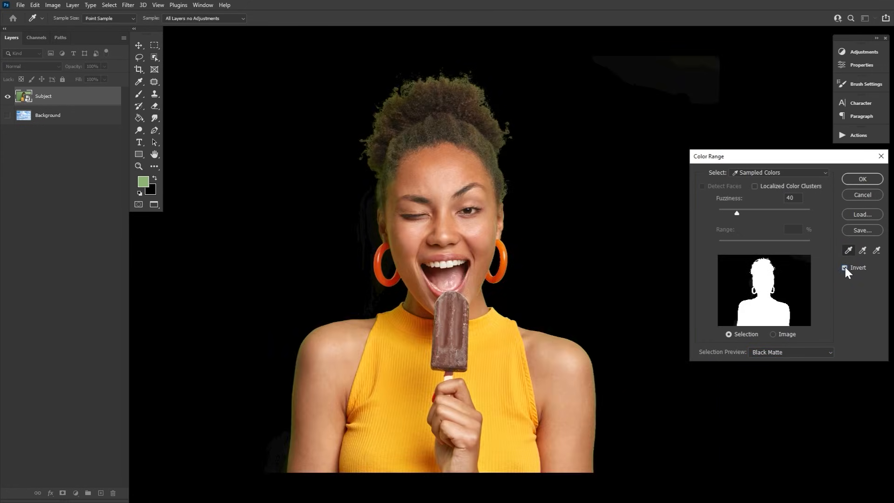
# Sample the green backdrop, add its lighter and shadowed shades to the color range until it is fully excluded, and accept the selection.
pyautogui.click(605, 230)
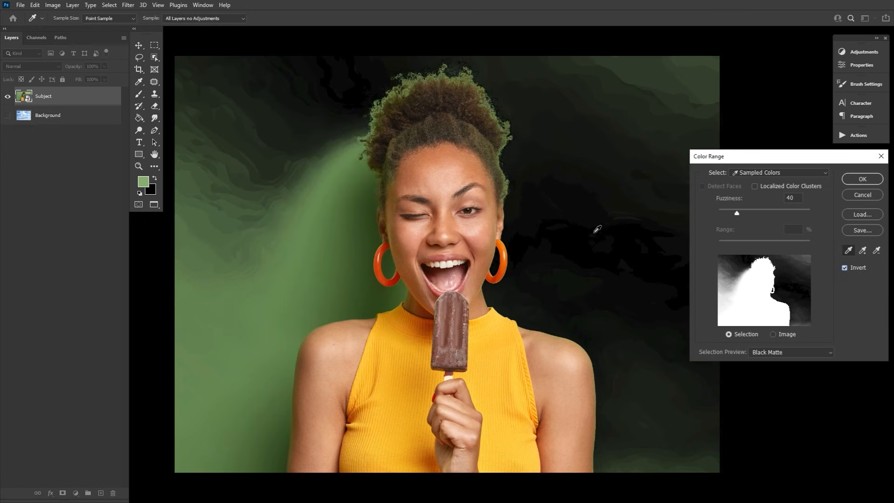
pyautogui.click(305, 212)
pyautogui.click(288, 163)
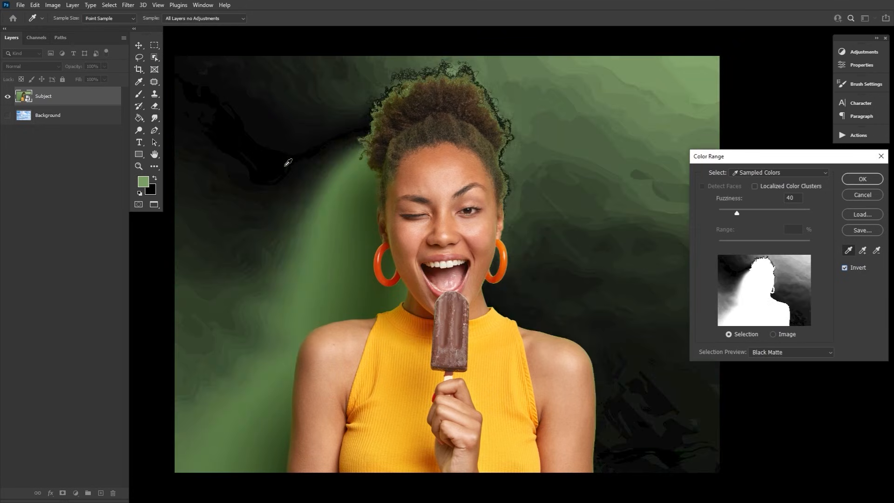
pyautogui.keyDown('shift'); pyautogui.click(286, 216); pyautogui.keyUp('shift')
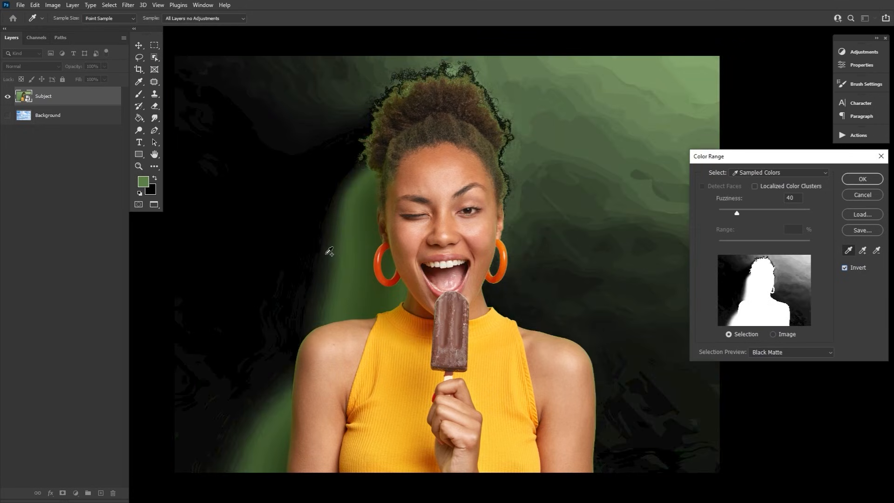
pyautogui.keyDown('shift'); pyautogui.click(345, 284); pyautogui.keyUp('shift')
pyautogui.keyDown('shift'); pyautogui.click(277, 169); pyautogui.keyUp('shift')
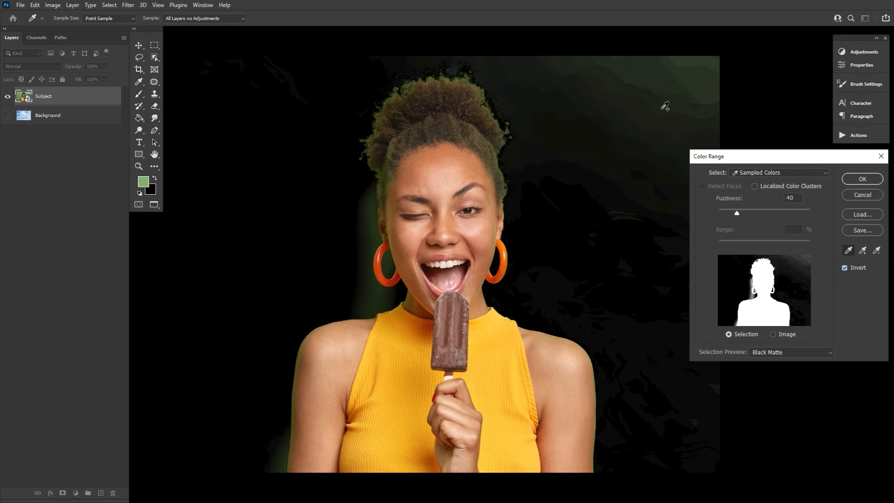
pyautogui.keyDown('shift'); pyautogui.click(709, 75); pyautogui.keyUp('shift')
pyautogui.keyDown('shift'); pyautogui.click(368, 217); pyautogui.keyUp('shift')
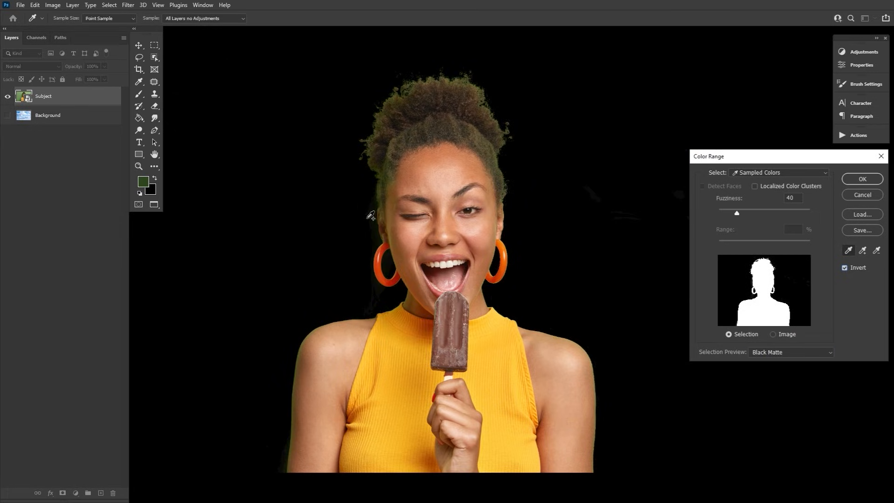
pyautogui.keyDown('shift'); pyautogui.click(243, 458); pyautogui.keyUp('shift')
pyautogui.keyDown('shift'); pyautogui.click(633, 291); pyautogui.keyUp('shift')
pyautogui.click(862, 179)
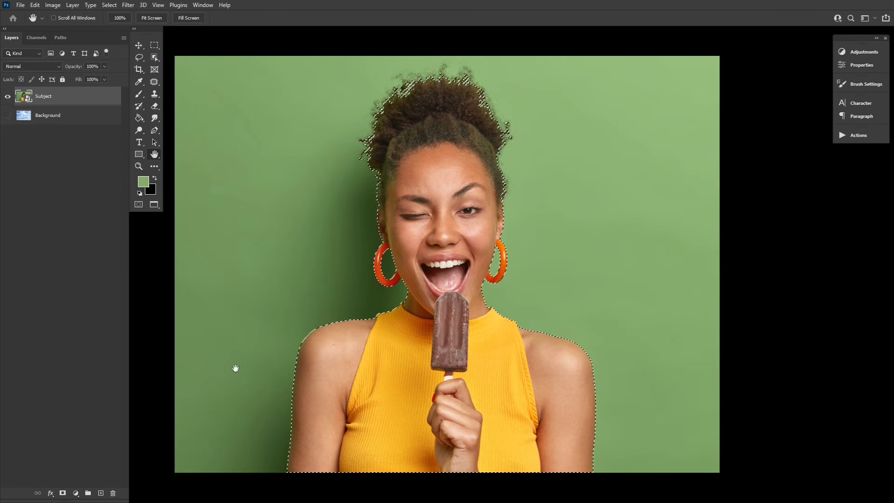
# Turn the selection into a layer mask on the Subject layer and show the Background layer.
pyautogui.click(62, 493)
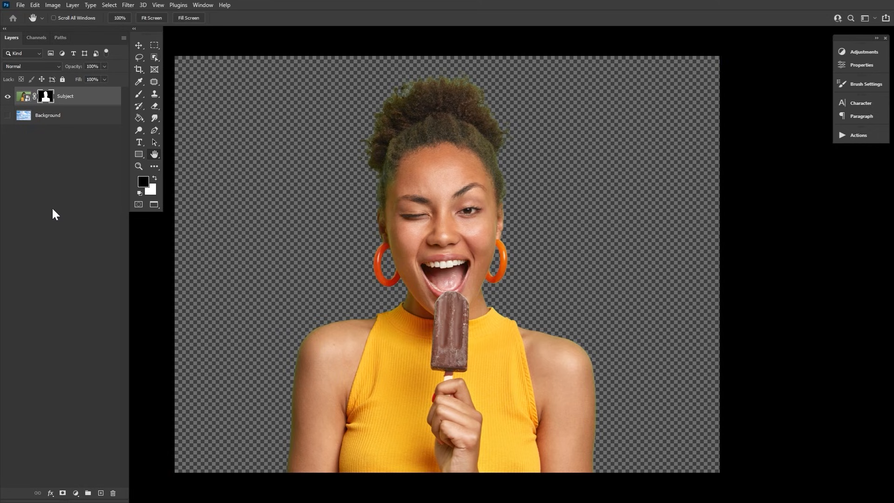
pyautogui.click(8, 116)
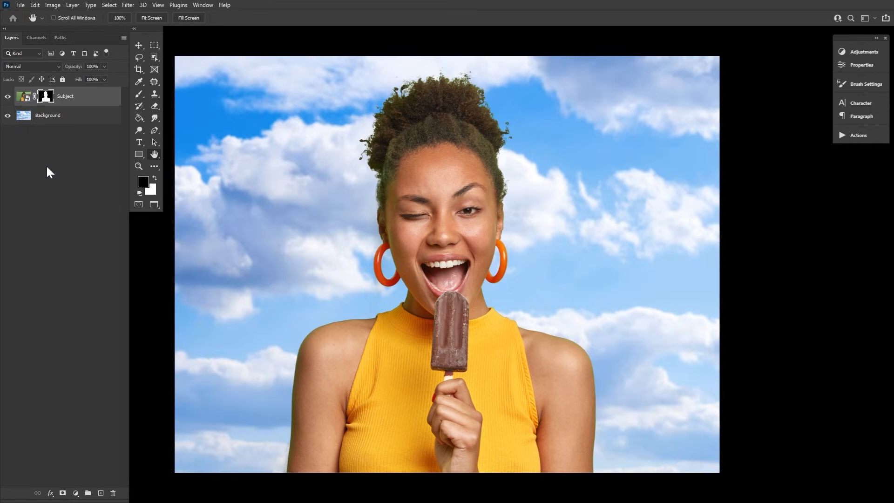
# Open the Subject's layer mask in Select and Mask with the Refine Edge Brush active and the face and shoulders in close view.
pyautogui.doubleClick(47, 96)
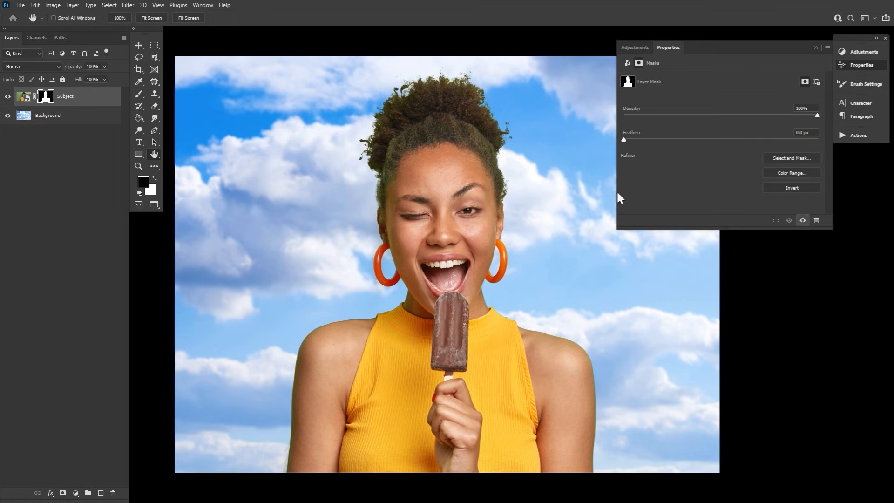
pyautogui.moveTo(616, 190); pyautogui.dragTo(673, 188)
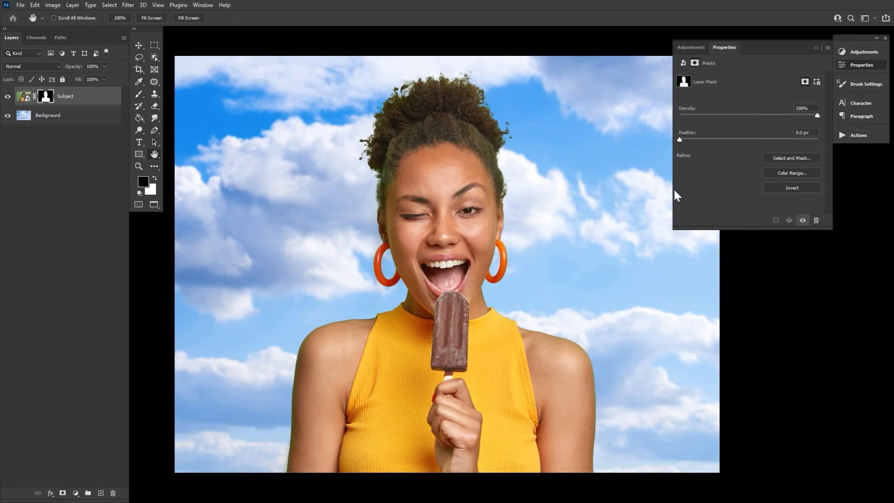
pyautogui.click(792, 157)
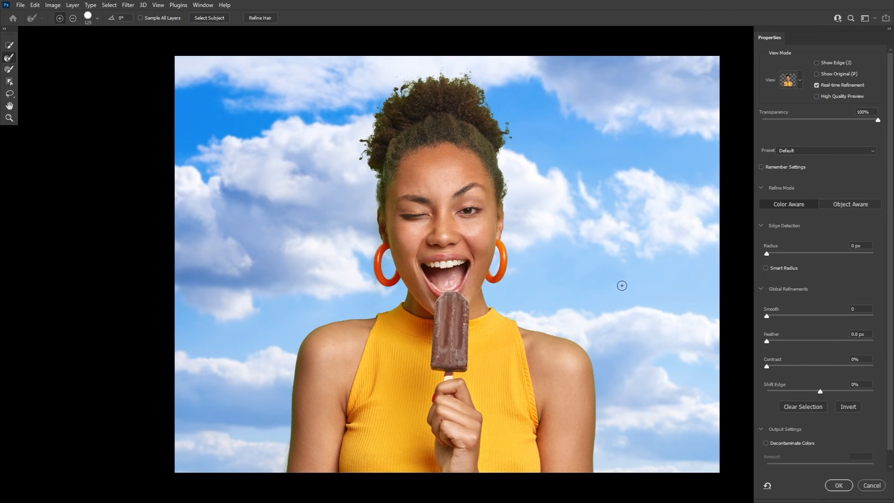
pyautogui.press('z')
pyautogui.click(576, 316)
pyautogui.click(576, 317)
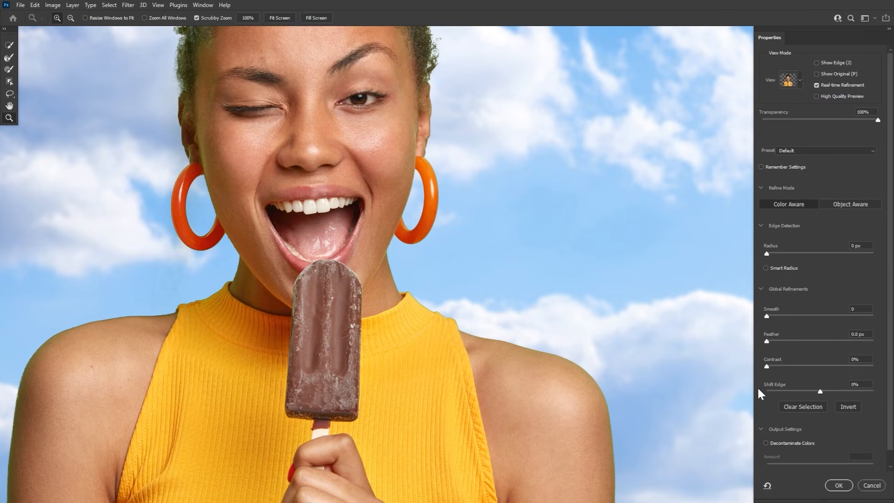
pyautogui.click(9, 58)
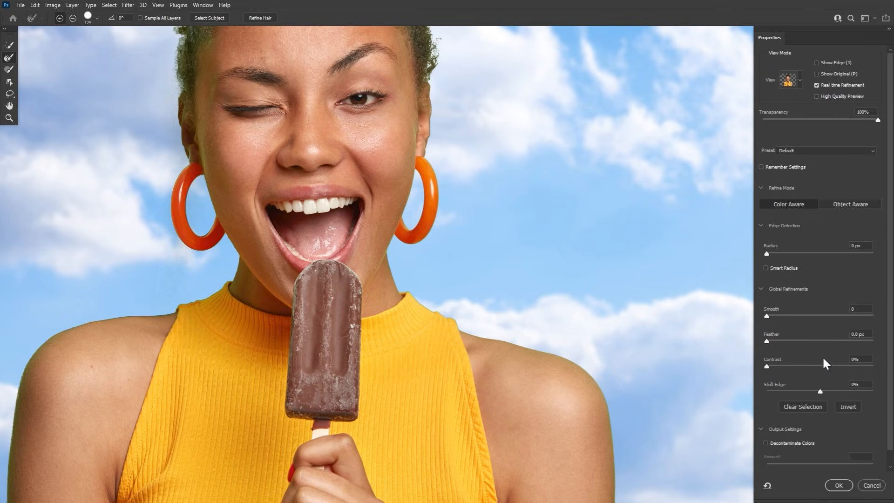
# Refine the mask edge with an 8.2 px feather, 55% contrast and -16% shift edge, and apply it.
pyautogui.moveTo(771, 346); pyautogui.dragTo(787, 344)
pyautogui.click(800, 366)
pyautogui.moveTo(801, 391); pyautogui.dragTo(808, 391)
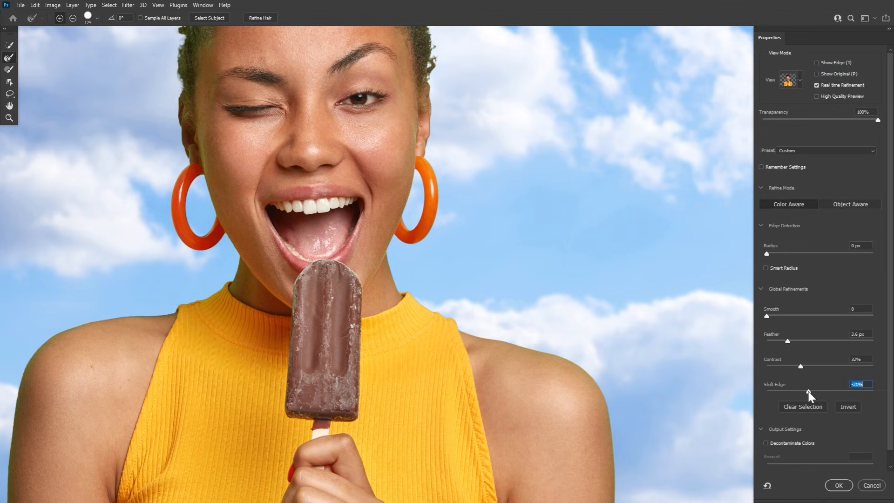
pyautogui.click(847, 334)
pyautogui.write('8')
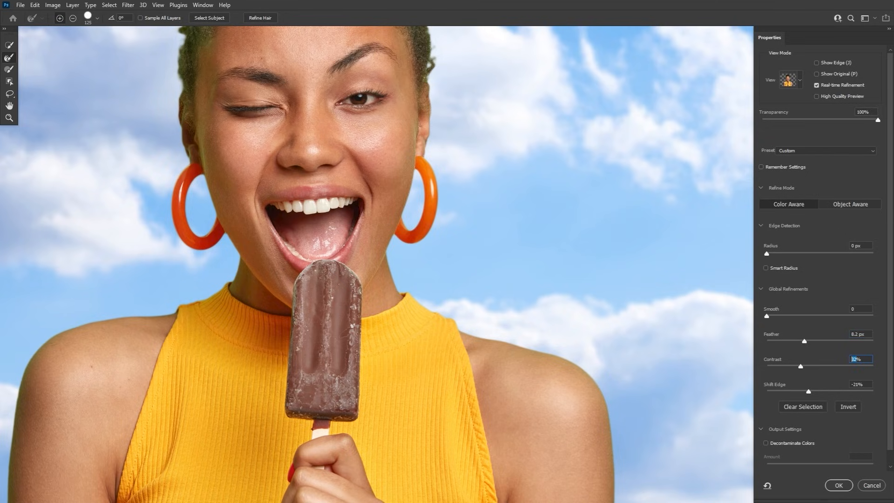
pyautogui.write('55')
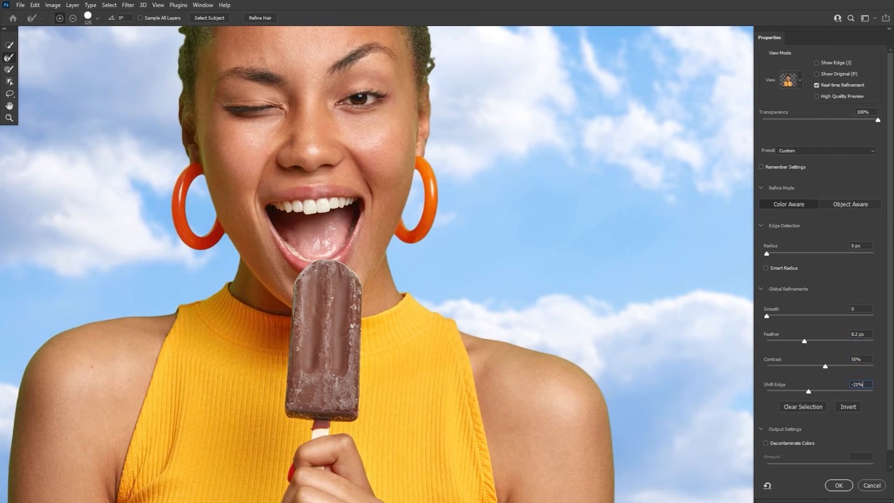
pyautogui.write('-16')
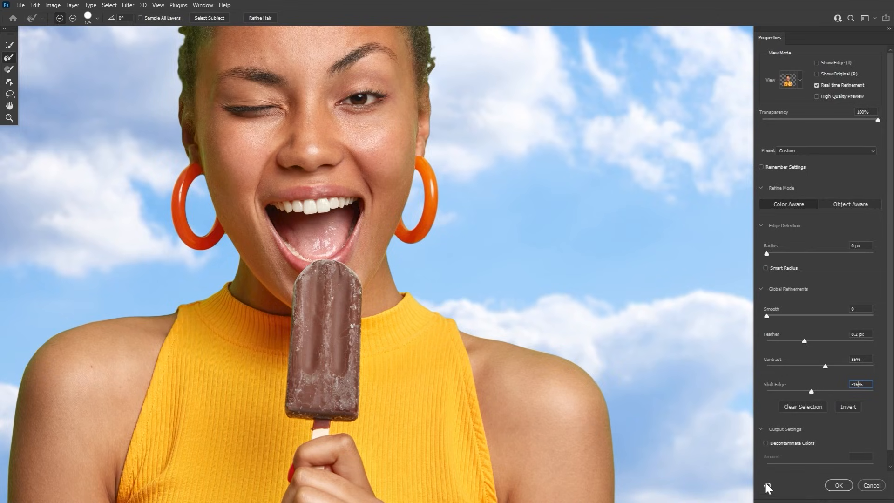
pyautogui.click(838, 485)
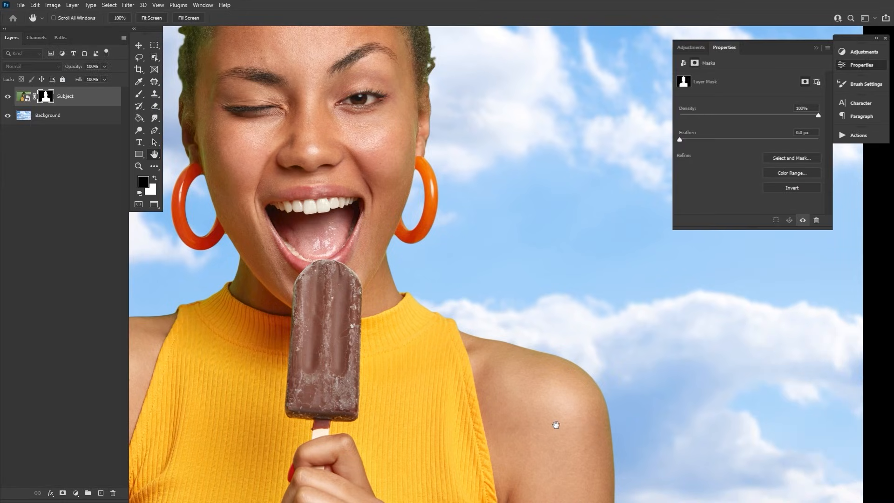
# Load the Subject's layer mask as a selection, contract it by 2 pixels and invert it.
pyautogui.keyDown('ctrl'); pyautogui.click(46, 96); pyautogui.keyUp('ctrl')
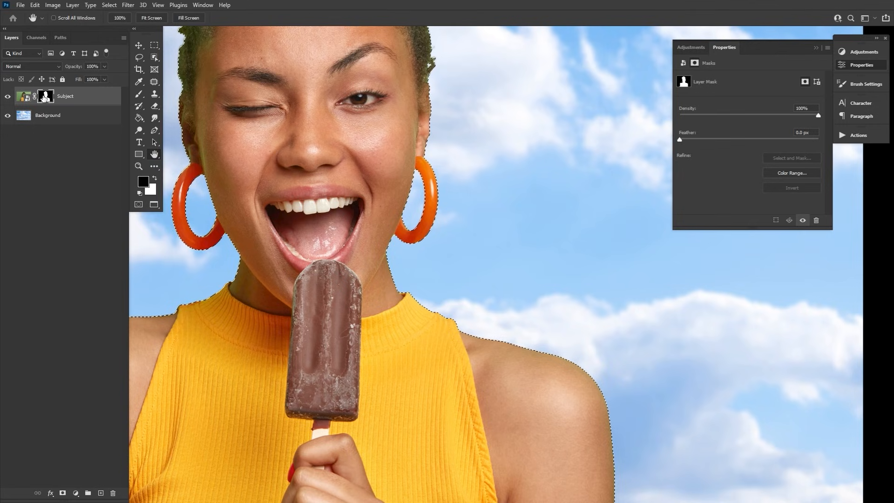
pyautogui.click(110, 6)
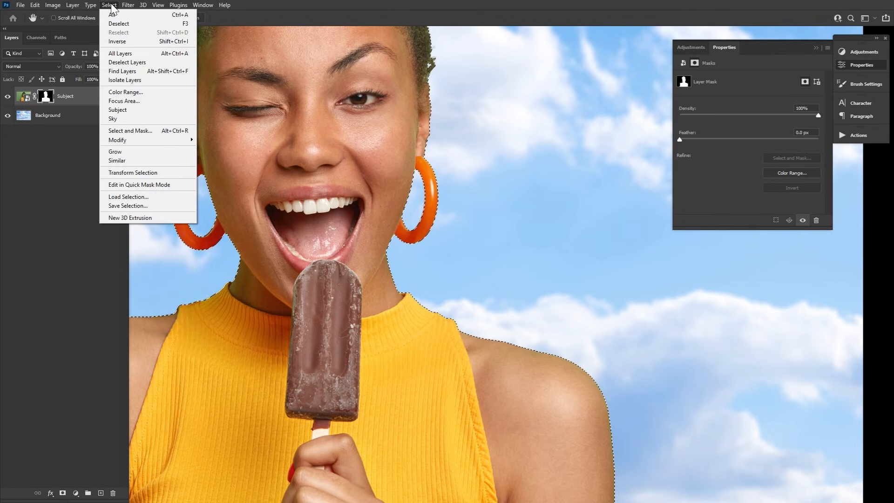
pyautogui.moveTo(121, 139)
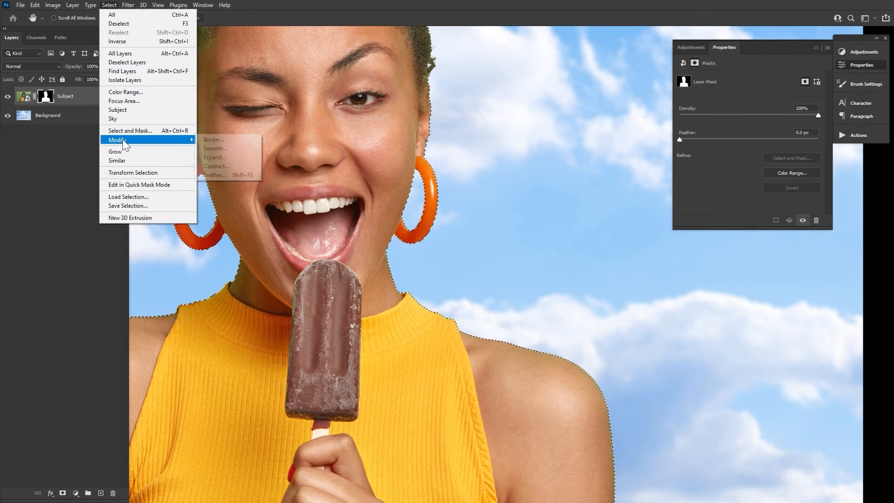
pyautogui.click(225, 166)
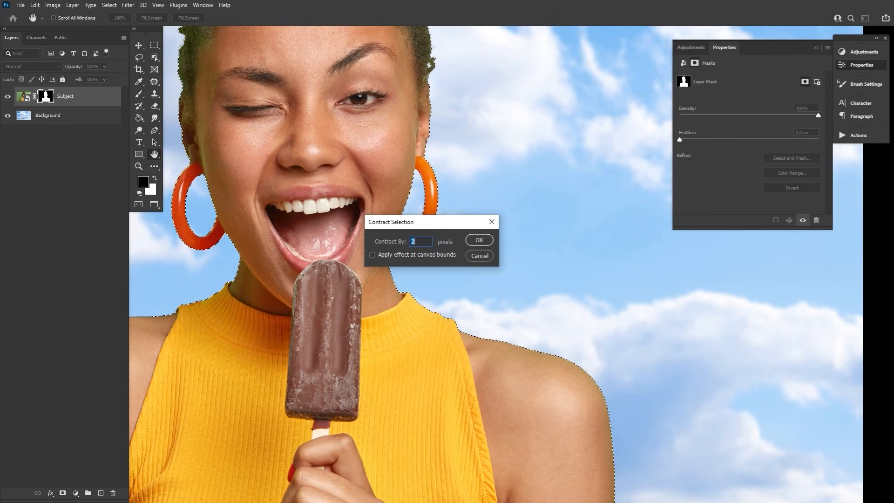
pyautogui.write('2')
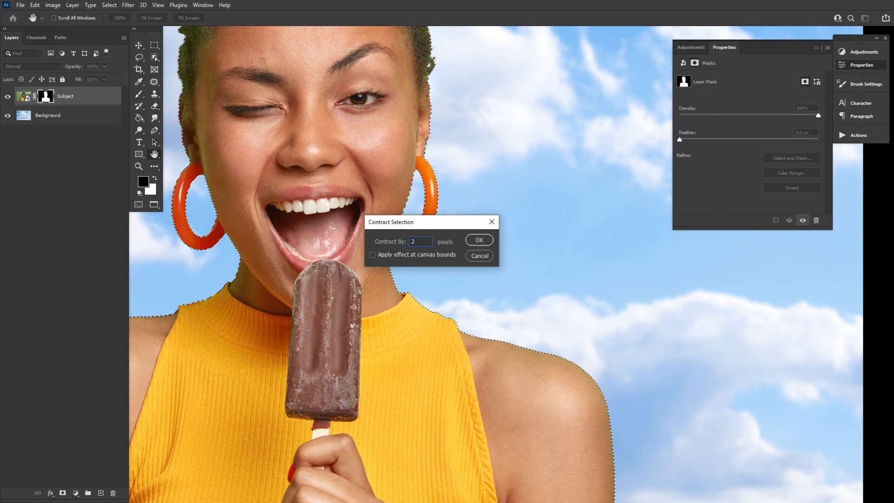
pyautogui.click(476, 238)
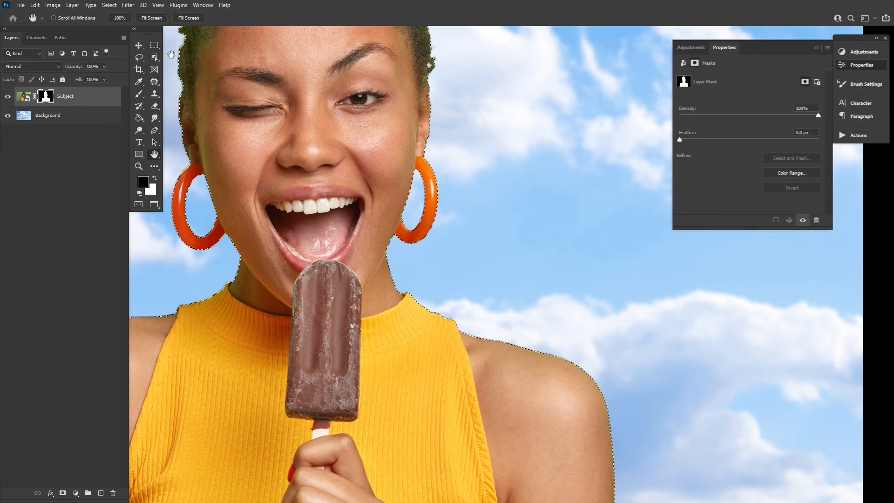
pyautogui.click(109, 5)
pyautogui.click(118, 41)
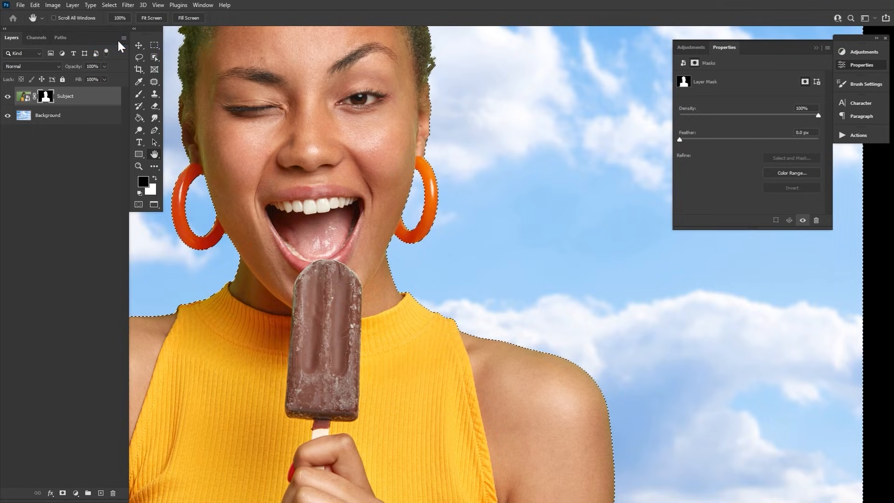
# Set up the Brush with black at size 50 for the mask edges around the earrings and neck, and clear the selection.
pyautogui.click(138, 166)
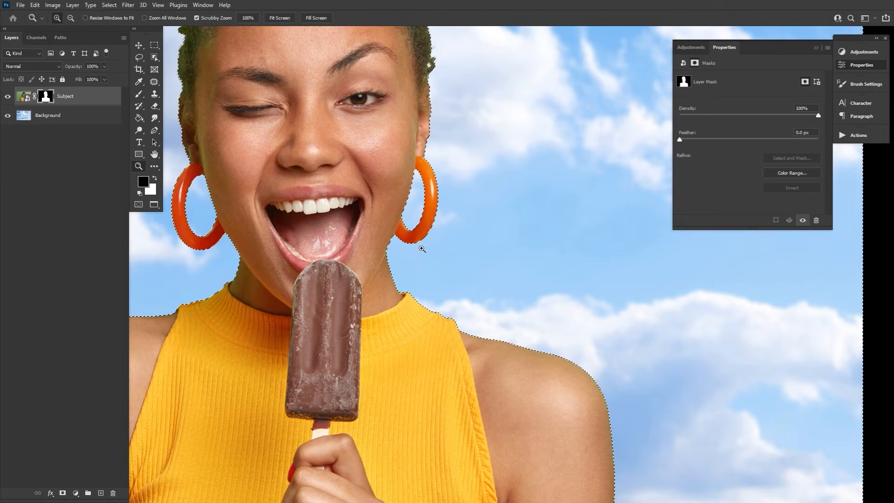
pyautogui.moveTo(434, 248); pyautogui.dragTo(460, 246)
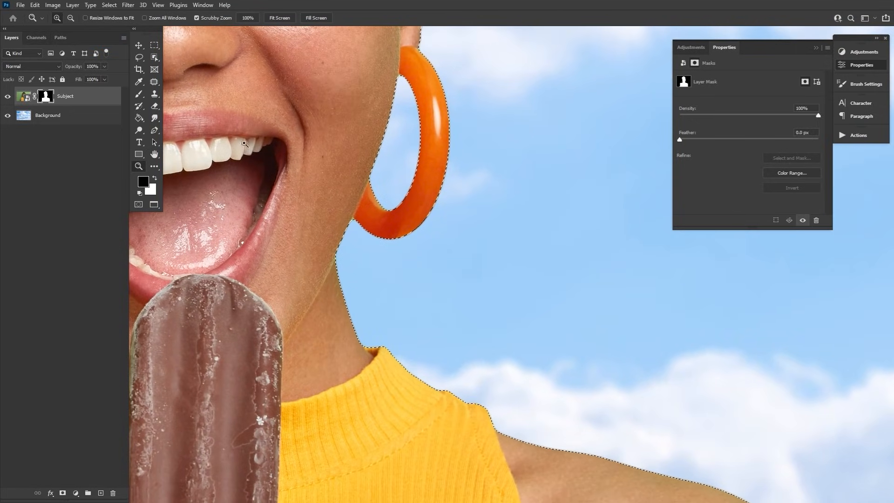
pyautogui.click(139, 95)
pyautogui.press('[')
pyautogui.press('[')
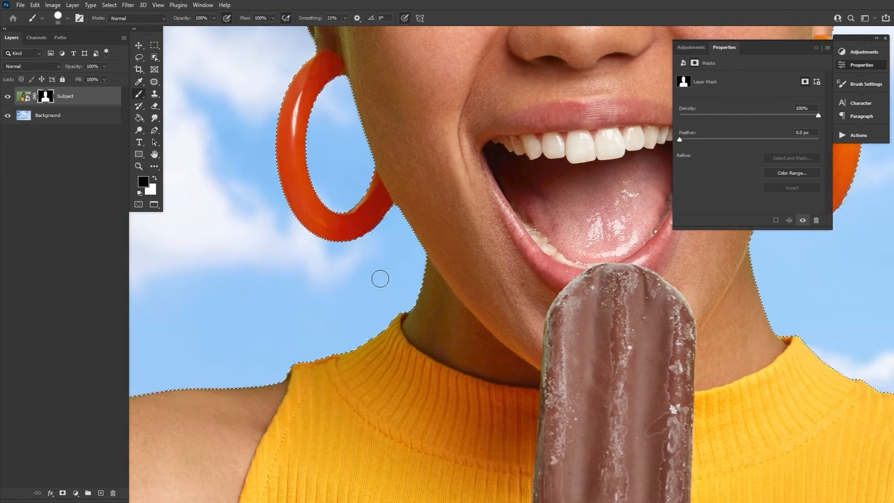
pyautogui.press('x')
pyautogui.press('x')
pyautogui.hotkey('ctrl', 'd')
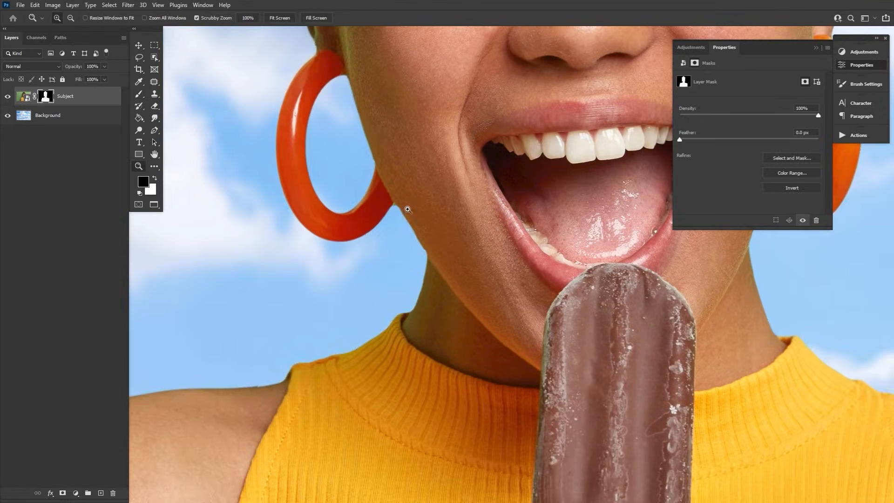
# Shrink the Brush to a fine tip for detailed mask cleanup where the earring meets the jaw.
pyautogui.moveTo(405, 207); pyautogui.dragTo(442, 207)
pyautogui.press('[')
pyautogui.press('[')
pyautogui.press('[')
pyautogui.press('[')
pyautogui.press('[')
pyautogui.press('[')
pyautogui.press('[')
pyautogui.press('[')
pyautogui.press('[')
pyautogui.press('[')
pyautogui.press('[')
pyautogui.press('[')
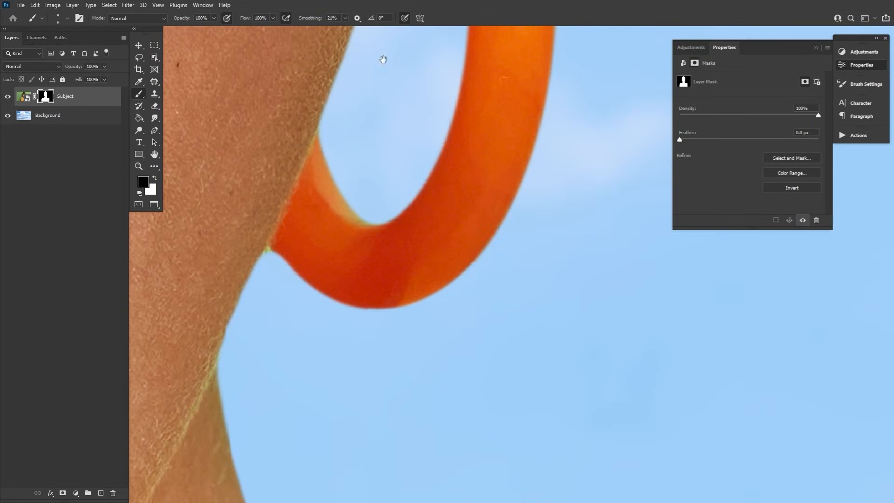
# Reopen the Subject's layer mask in Select and Mask with the whole image in view.
pyautogui.press('z')
pyautogui.moveTo(397, 253); pyautogui.dragTo(352, 291)
pyautogui.press('h')
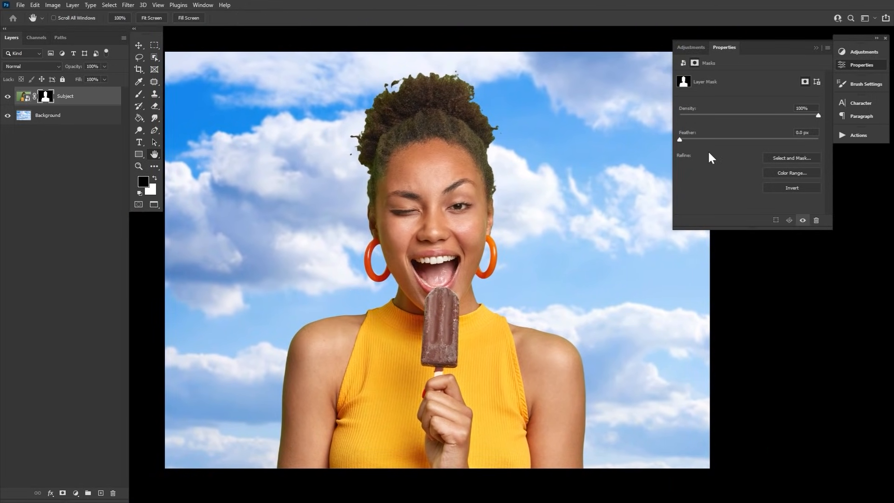
pyautogui.click(776, 158)
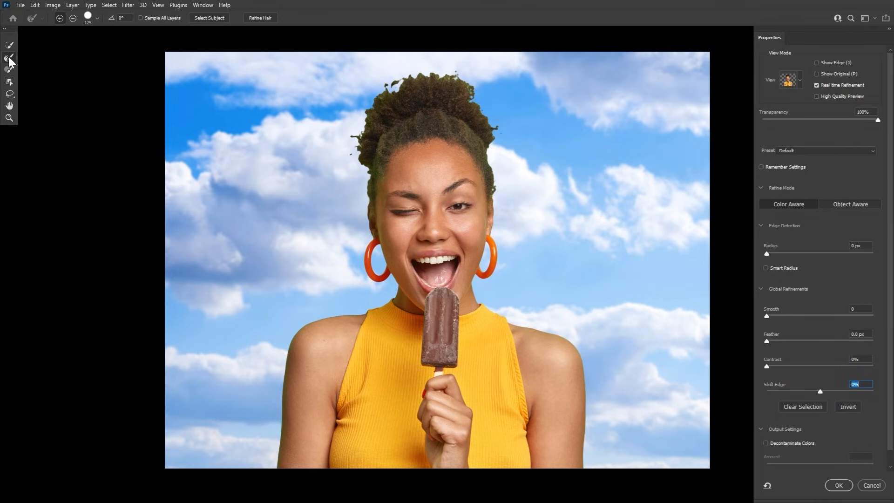
# Apply Refine Hair to the woman's curls, subtract the refinement along the temple beside the winking eye, and accept the mask.
pyautogui.click(260, 18)
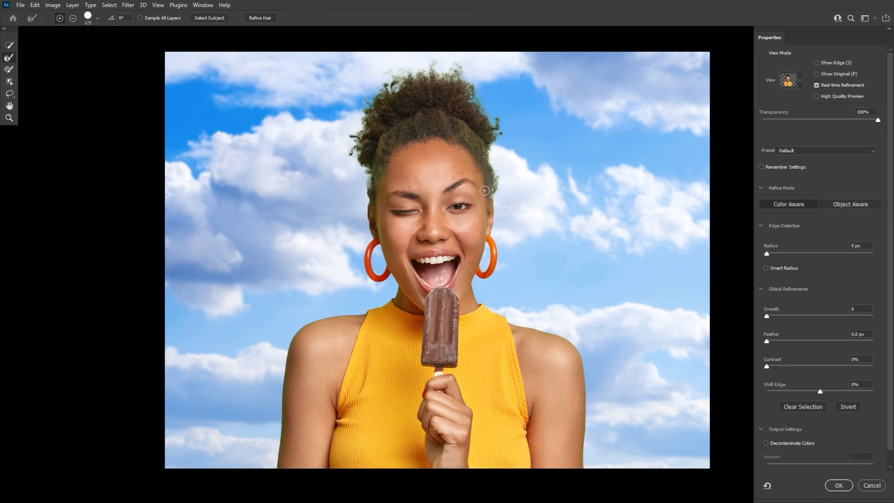
pyautogui.press('alt')
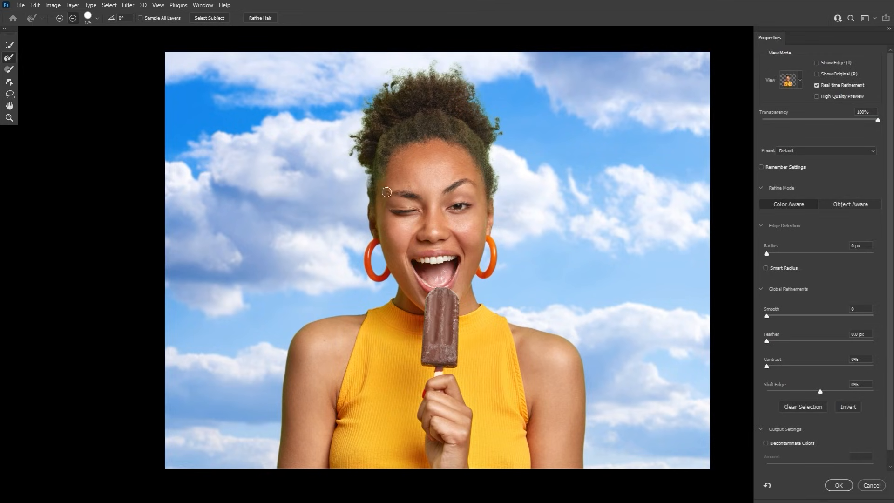
pyautogui.moveTo(360, 194); pyautogui.dragTo(375, 165)
pyautogui.press('alt')
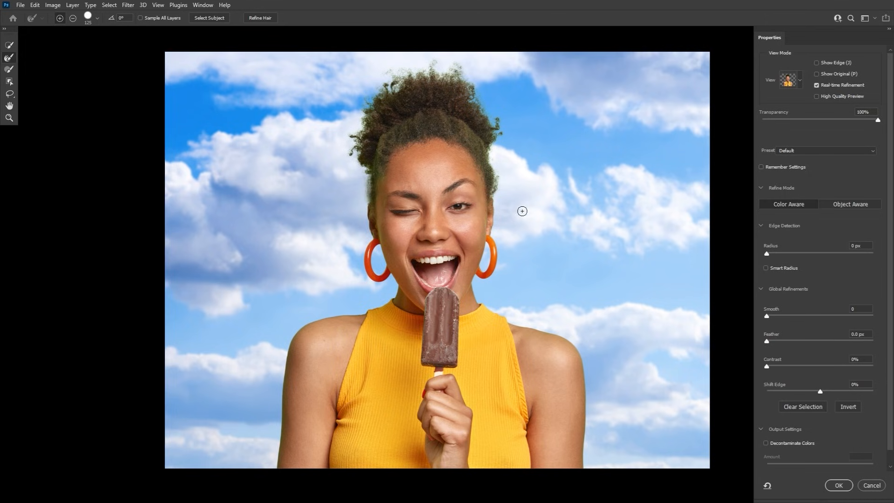
pyautogui.click(838, 485)
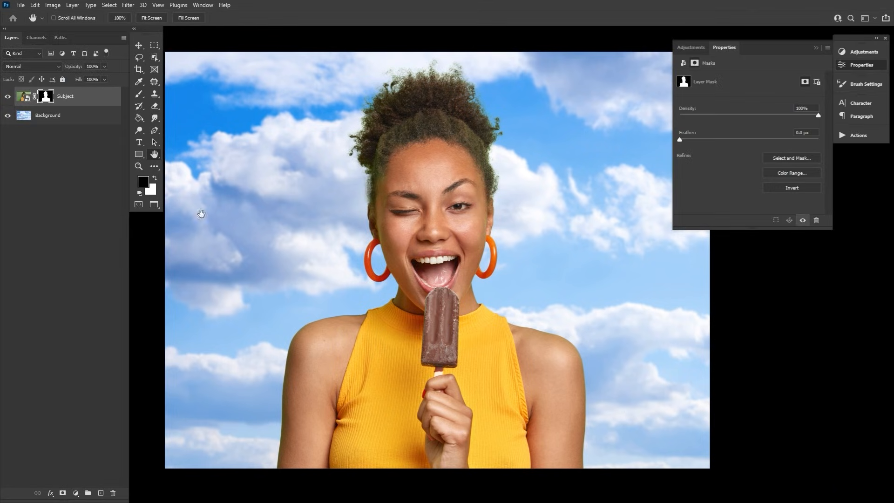
# Add a Hue/Saturation adjustment layer above the Subject and clip it to that layer.
pyautogui.click(860, 53)
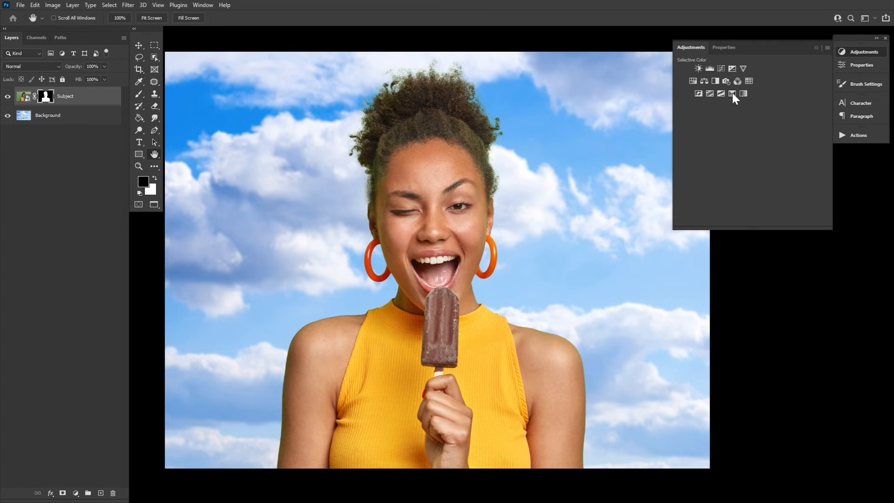
pyautogui.click(693, 81)
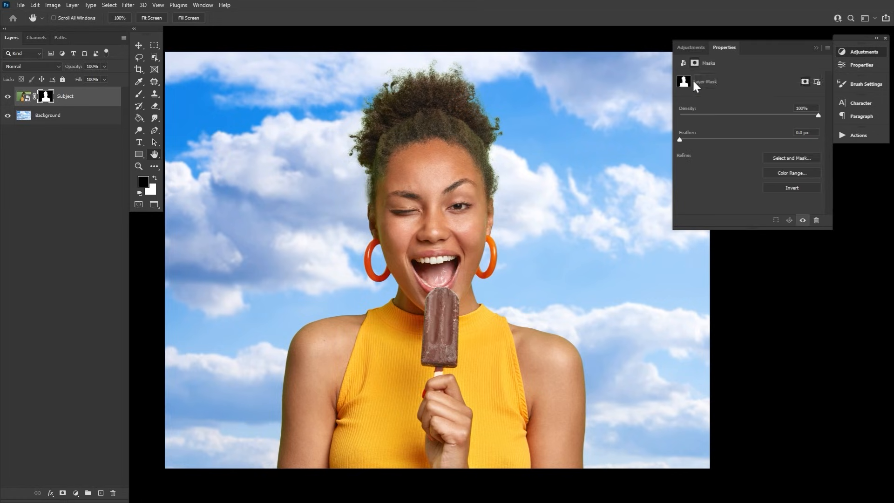
pyautogui.keyDown('alt'); pyautogui.click(99, 103); pyautogui.keyUp('alt')
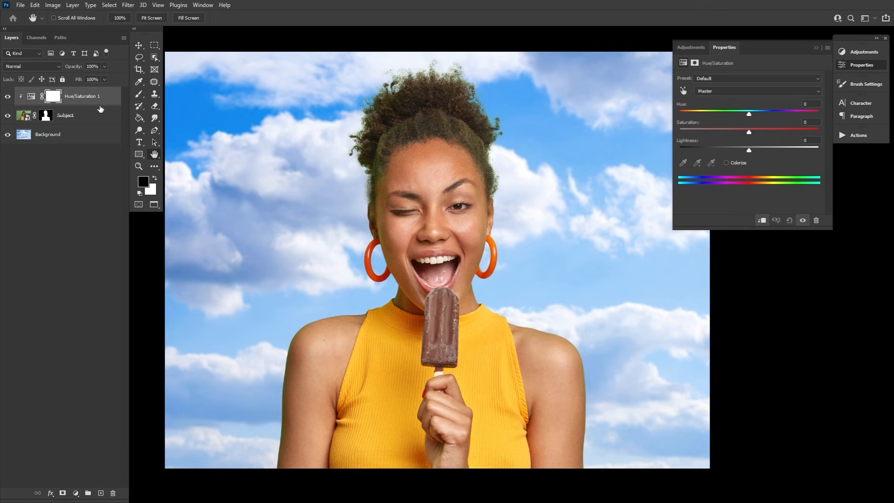
# Target the Yellows in the Hue/Saturation adjustment and raise their saturation to +100 to expose the affected colors.
pyautogui.click(726, 91)
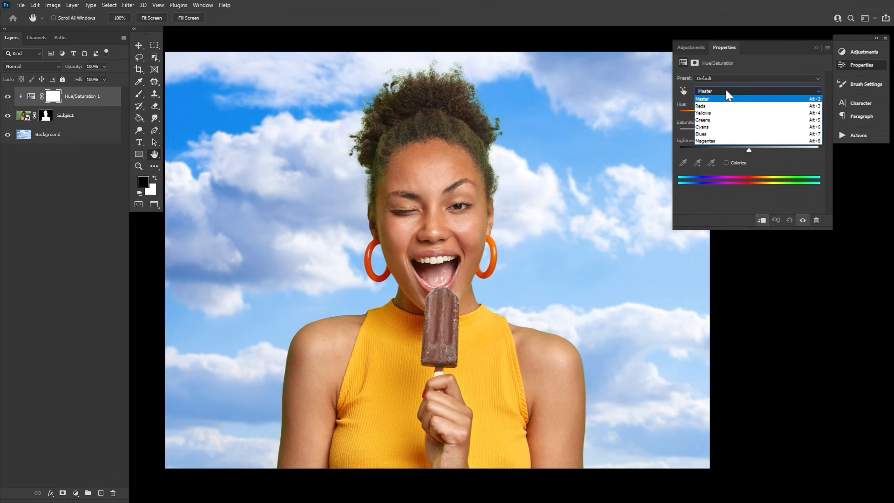
pyautogui.click(712, 113)
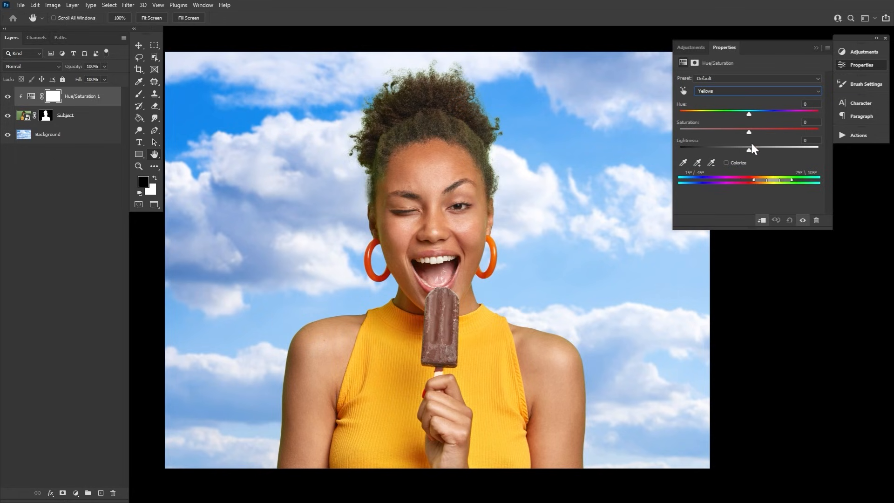
pyautogui.moveTo(748, 132); pyautogui.dragTo(832, 131)
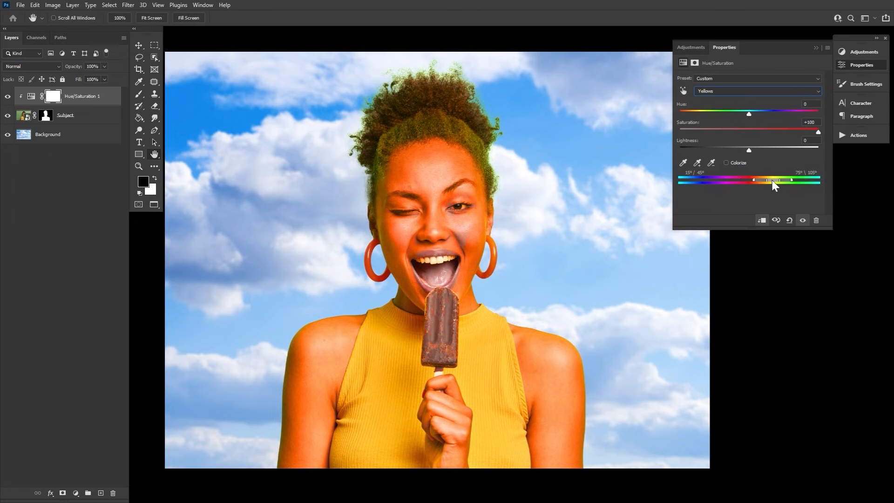
# Shift the Yellows color range toward the greens and set Hue to -60, Saturation to -51 and Lightness to +40.
pyautogui.moveTo(771, 179); pyautogui.dragTo(779, 183)
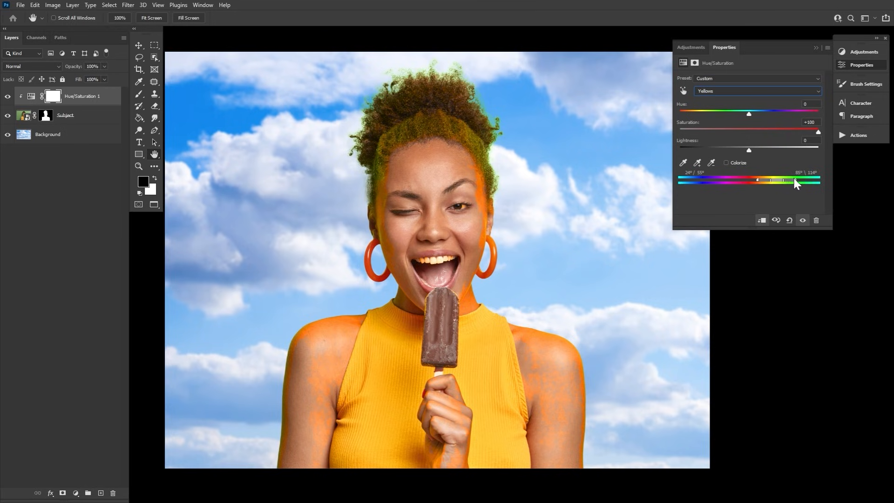
pyautogui.moveTo(776, 181); pyautogui.dragTo(776, 182)
pyautogui.moveTo(796, 180); pyautogui.dragTo(797, 181)
pyautogui.moveTo(817, 129); pyautogui.dragTo(769, 151)
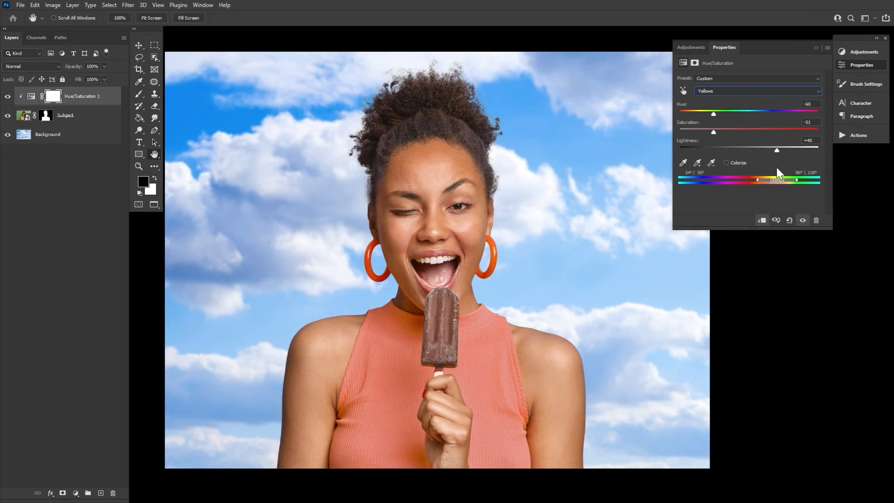
pyautogui.click(6, 97)
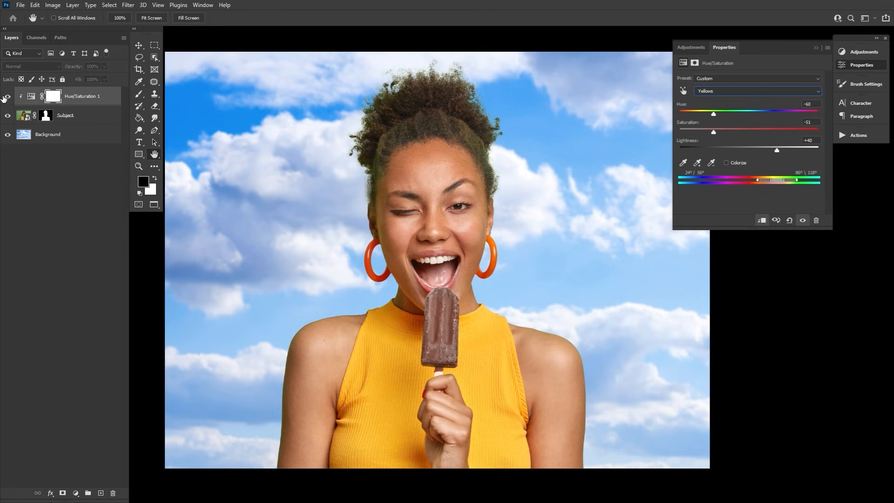
pyautogui.click(7, 97)
pyautogui.click(6, 97)
pyautogui.click(6, 97)
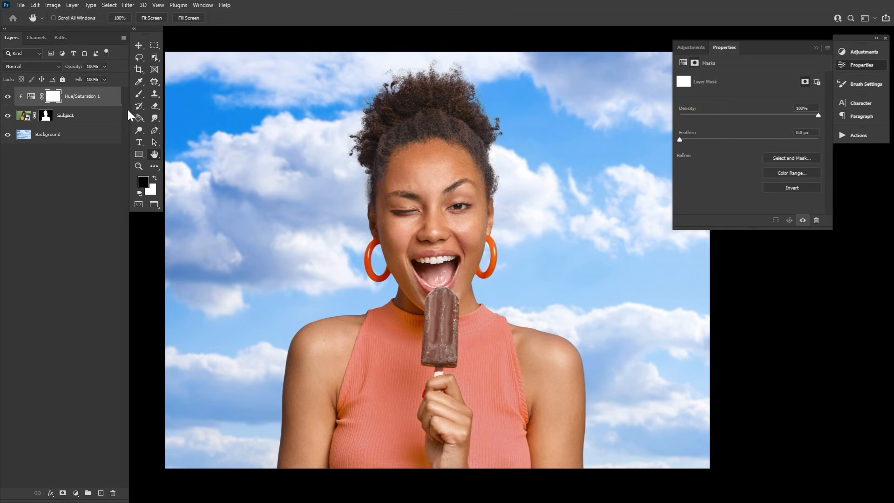
# Paint black with a size 600 Brush on the Hue/Saturation mask over the lower part of the woman's top.
pyautogui.click(138, 93)
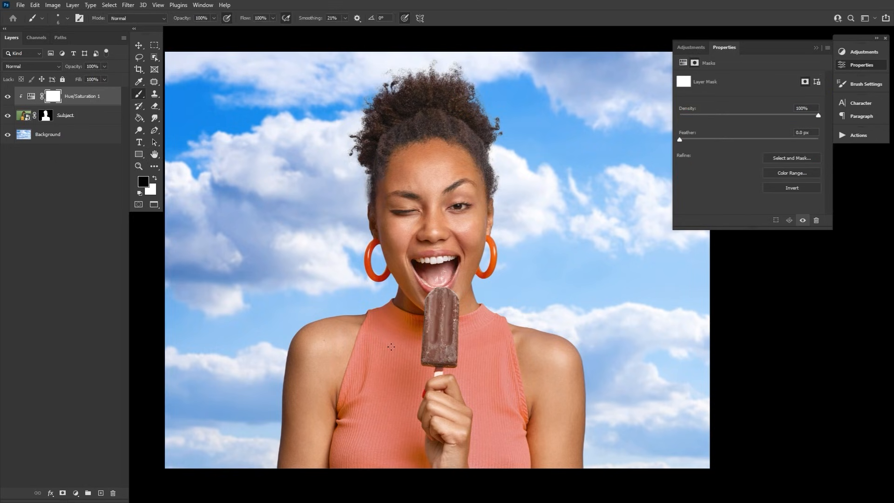
pyautogui.press(']')
pyautogui.press(']')
pyautogui.press(']')
pyautogui.press(']')
pyautogui.press(']')
pyautogui.press(']')
pyautogui.press(']')
pyautogui.press(']')
pyautogui.press(']')
pyautogui.press(']')
pyautogui.press(']')
pyautogui.moveTo(378, 358)
pyautogui.mouseDown()
pyautogui.moveTo(353, 448)
pyautogui.moveTo(405, 479)
pyautogui.moveTo(404, 439)
pyautogui.moveTo(389, 473)
pyautogui.moveTo(464, 453)
pyautogui.moveTo(473, 473)
pyautogui.moveTo(494, 430)
pyautogui.mouseUp()
pyautogui.moveTo(497, 369); pyautogui.dragTo(505, 455)
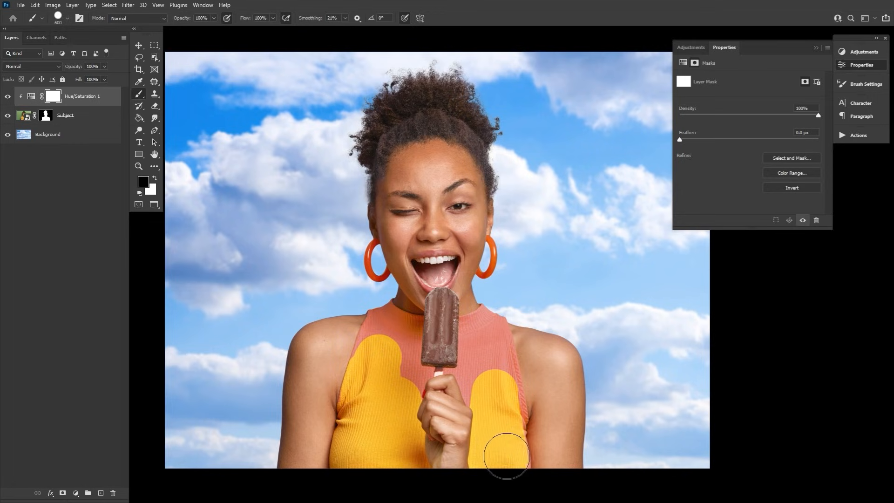
# Resize the Brush down to 300 and mask the Hue/Saturation adjustment off the rest of the top, up to the neckline.
pyautogui.press('[')
pyautogui.press('[')
pyautogui.press('[')
pyautogui.press('[')
pyautogui.moveTo(509, 410)
pyautogui.mouseDown()
pyautogui.moveTo(498, 321)
pyautogui.moveTo(483, 318)
pyautogui.moveTo(487, 329)
pyautogui.moveTo(463, 318)
pyautogui.moveTo(462, 376)
pyautogui.moveTo(476, 341)
pyautogui.moveTo(473, 405)
pyautogui.moveTo(471, 367)
pyautogui.moveTo(423, 381)
pyautogui.moveTo(398, 377)
pyautogui.moveTo(431, 375)
pyautogui.moveTo(386, 365)
pyautogui.moveTo(416, 361)
pyautogui.moveTo(419, 319)
pyautogui.moveTo(389, 292)
pyautogui.mouseUp()
pyautogui.press('[')
pyautogui.press('[')
pyautogui.press('[')
pyautogui.press('[')
pyautogui.press('[')
pyautogui.press('[')
pyautogui.press('[')
pyautogui.press(']')
pyautogui.press(']')
pyautogui.press(']')
pyautogui.press(']')
pyautogui.press('[')
pyautogui.press(']')
pyautogui.press(']')
pyautogui.press(']')
pyautogui.press(']')
pyautogui.press(']')
pyautogui.press(']')
pyautogui.press(']')
pyautogui.moveTo(407, 352)
pyautogui.mouseDown()
pyautogui.moveTo(377, 299)
pyautogui.moveTo(378, 344)
pyautogui.moveTo(362, 354)
pyautogui.moveTo(349, 404)
pyautogui.mouseUp()
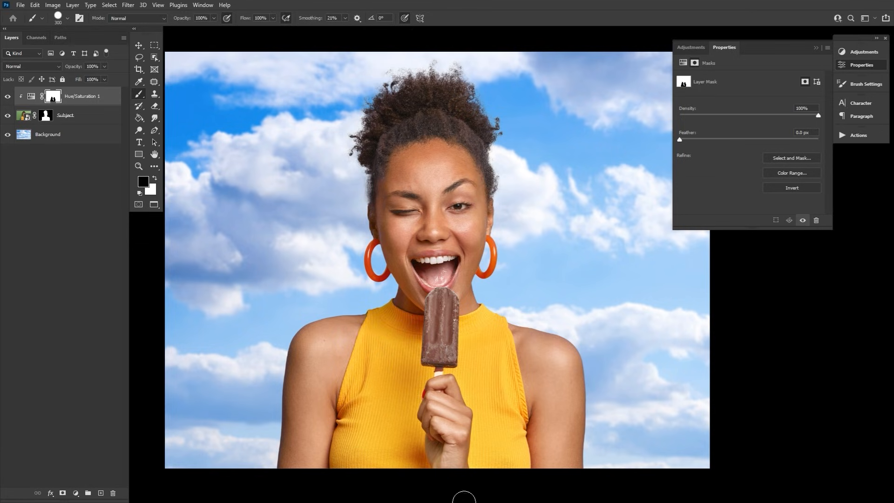
# Slightly feather the Hue/Saturation layer mask and compare the image with and without the adjustment.
pyautogui.press('x')
pyautogui.moveTo(680, 139); pyautogui.dragTo(683, 139)
pyautogui.click(8, 97)
pyautogui.click(8, 97)
pyautogui.click(857, 66)
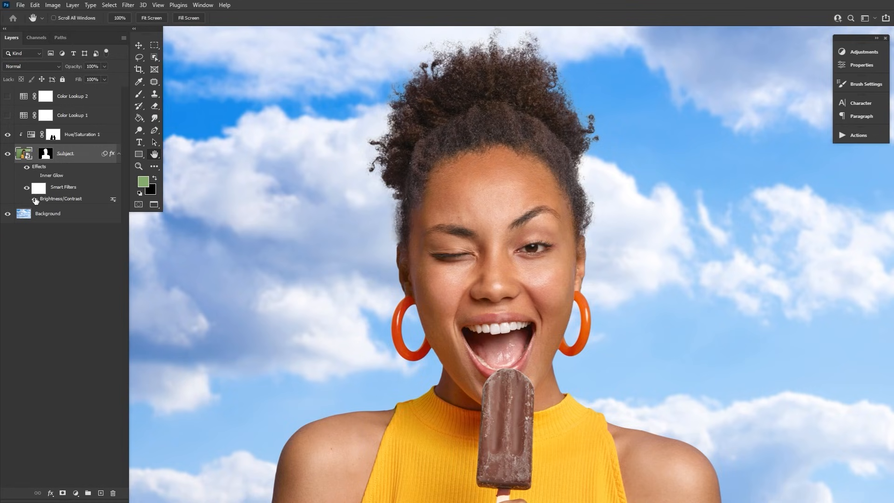
# Check the effect and settings of the Subject's Brightness/Contrast smart filter.
pyautogui.click(34, 199)
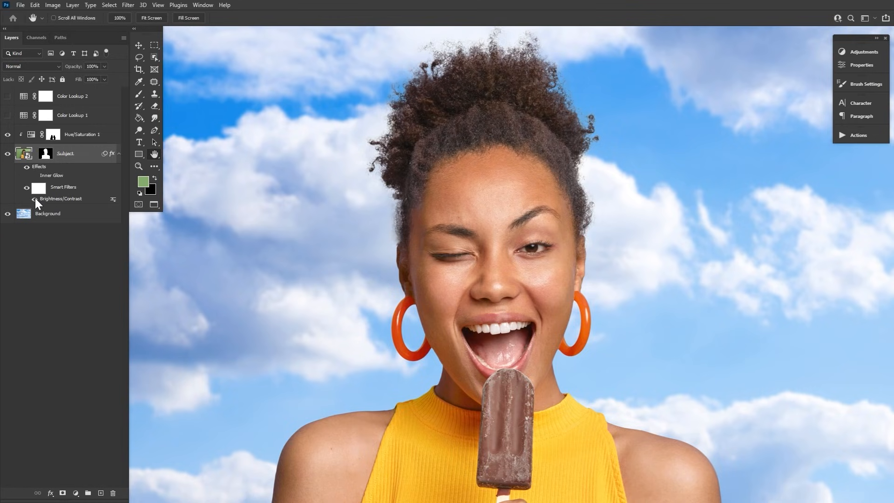
pyautogui.doubleClick(60, 199)
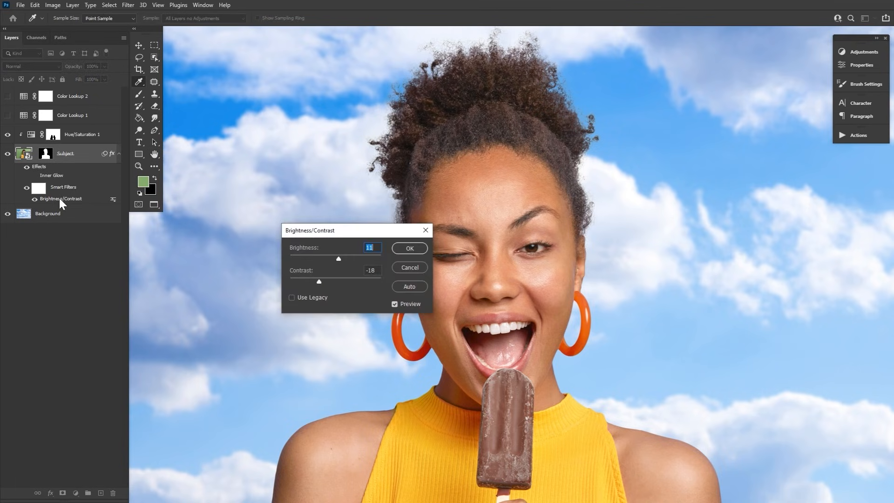
pyautogui.click(375, 270)
pyautogui.click(401, 250)
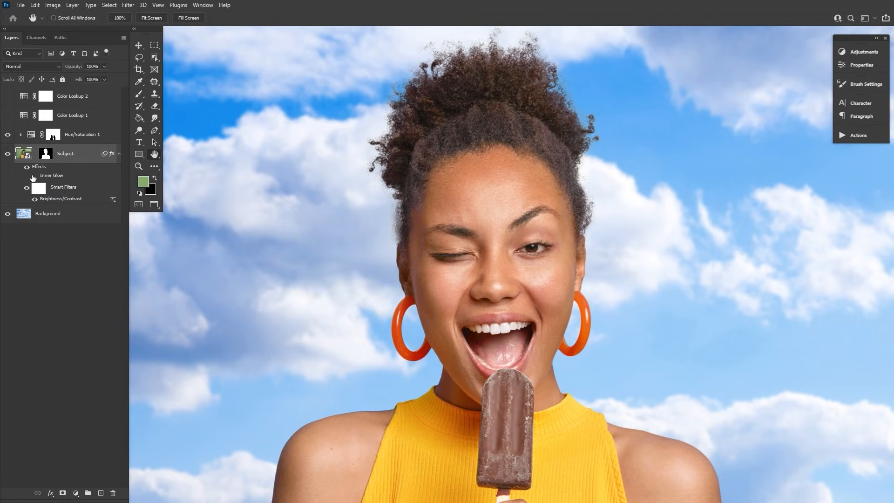
# Enable the Subject's Inner Glow in Screen mode with light blue 95c9f9, opacity 48% and size 250 px.
pyautogui.doubleClick(70, 179)
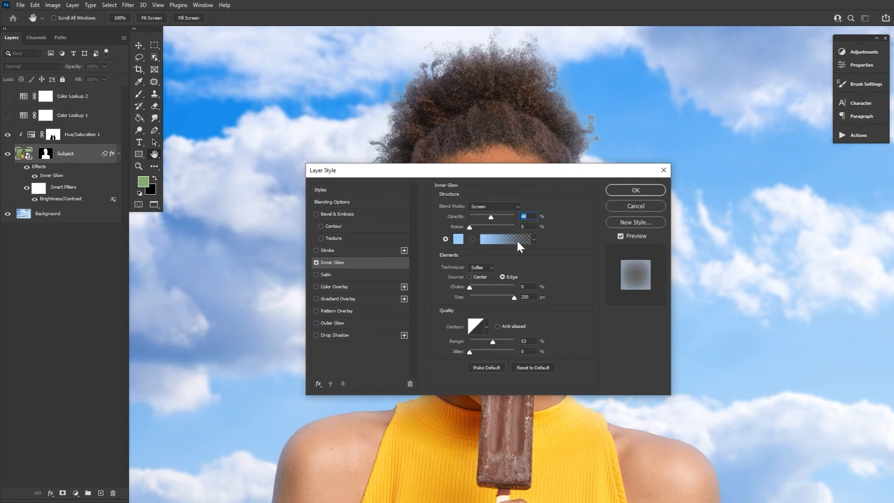
pyautogui.click(458, 238)
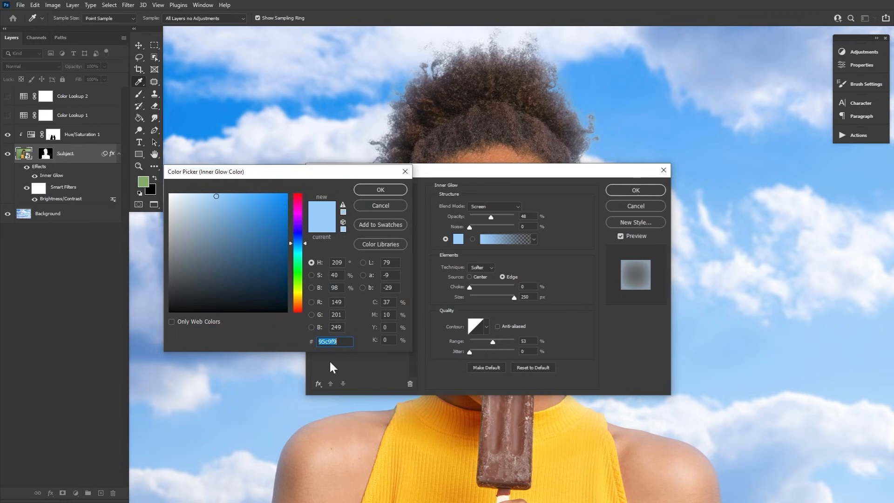
pyautogui.click(390, 192)
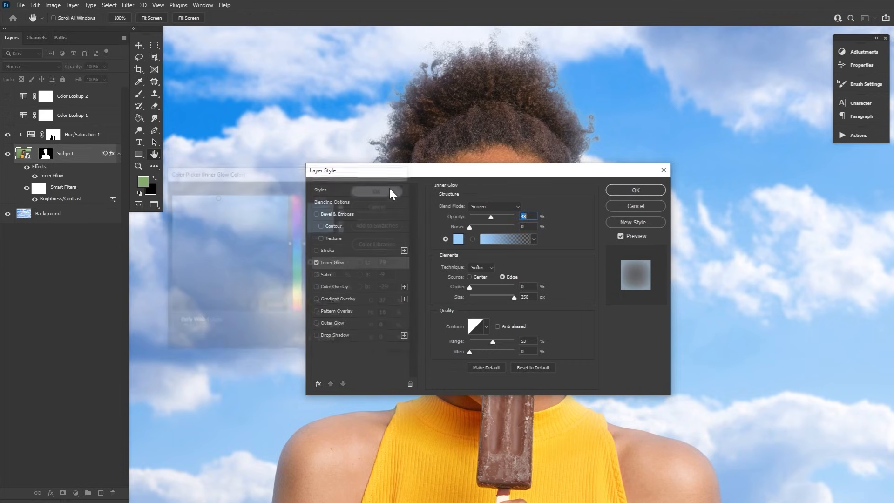
pyautogui.click(635, 191)
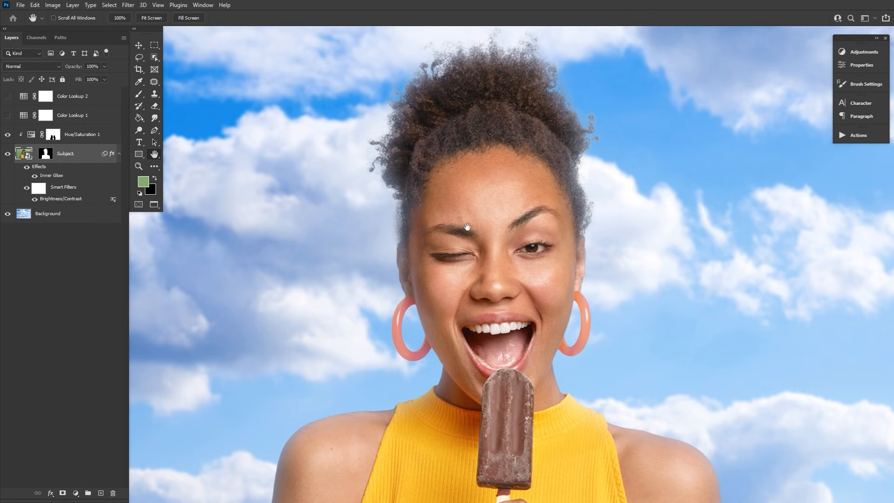
# Duplicate the Subject layer below the original and turn the copy white with a Hue/Saturation Lightness of +100.
pyautogui.press('v')
pyautogui.moveTo(37, 156); pyautogui.dragTo(81, 213)
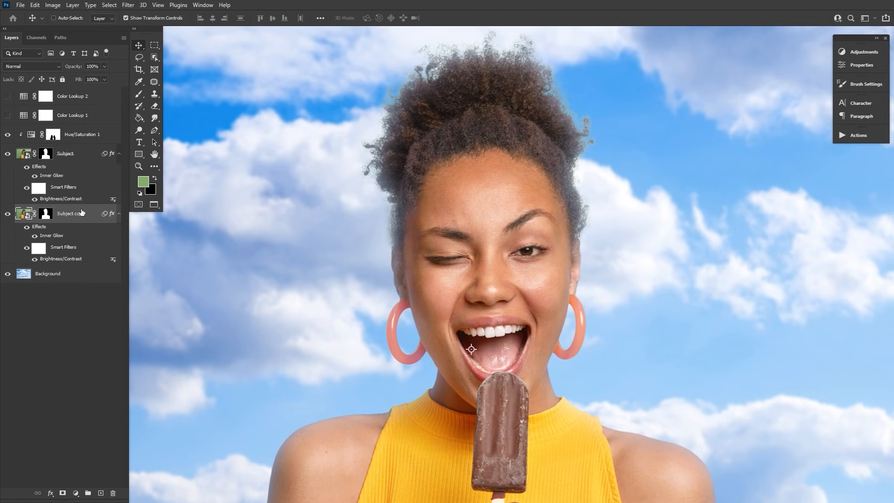
pyautogui.click(52, 5)
pyautogui.moveTo(102, 28)
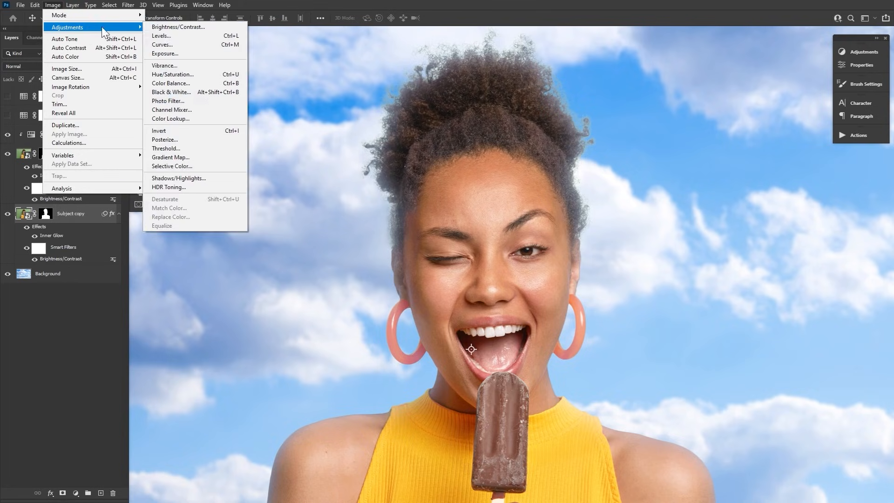
pyautogui.click(203, 75)
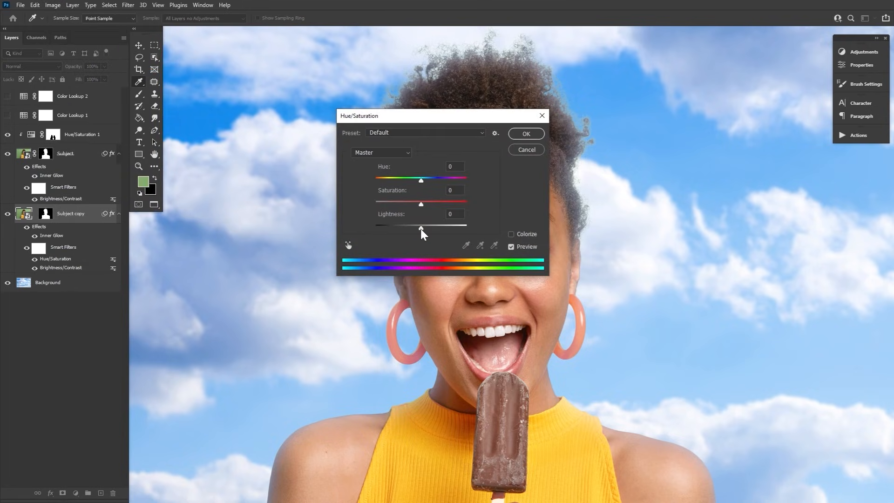
pyautogui.moveTo(420, 228); pyautogui.dragTo(483, 229)
pyautogui.click(529, 132)
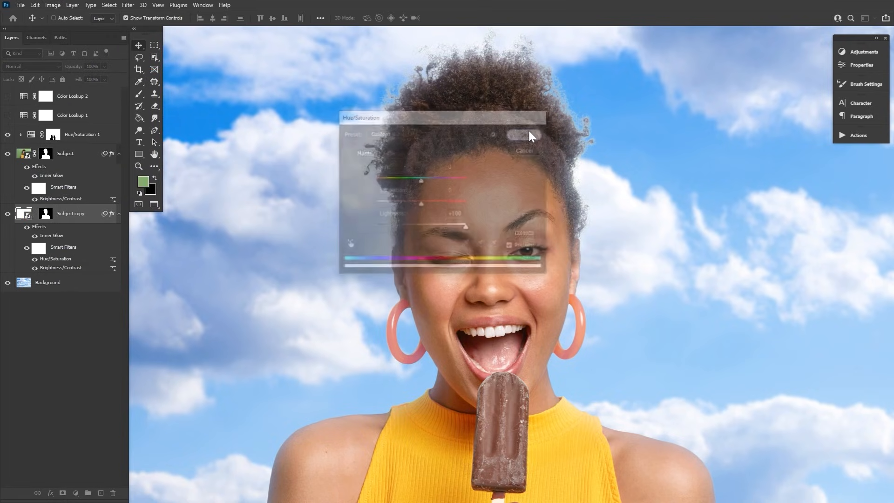
# Scale the white Subject copy to 104.68%, flip it horizontally and offset it behind the woman.
pyautogui.click(139, 166)
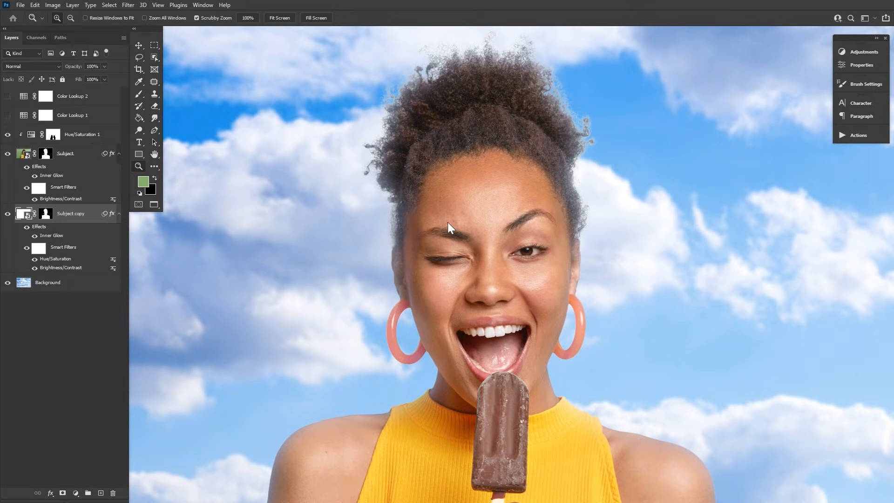
pyautogui.moveTo(417, 221); pyautogui.dragTo(298, 178)
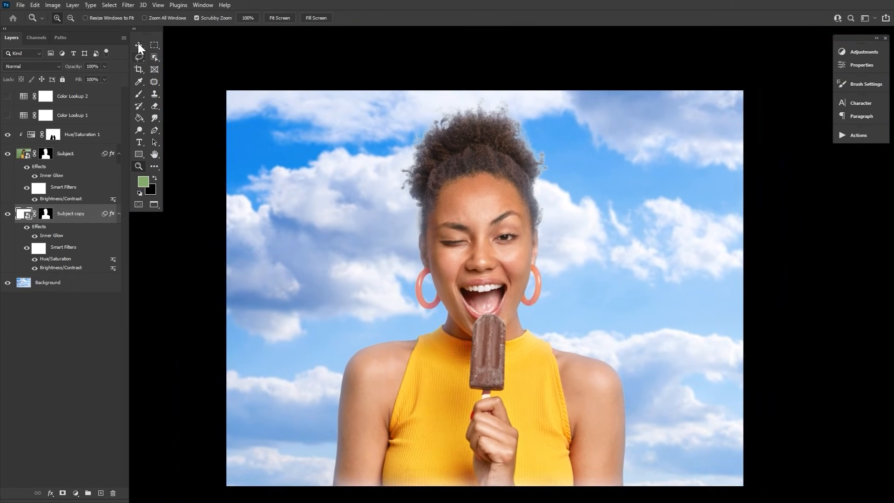
pyautogui.click(139, 46)
pyautogui.moveTo(469, 84); pyautogui.dragTo(468, 71)
pyautogui.rightClick(465, 129)
pyautogui.click(494, 301)
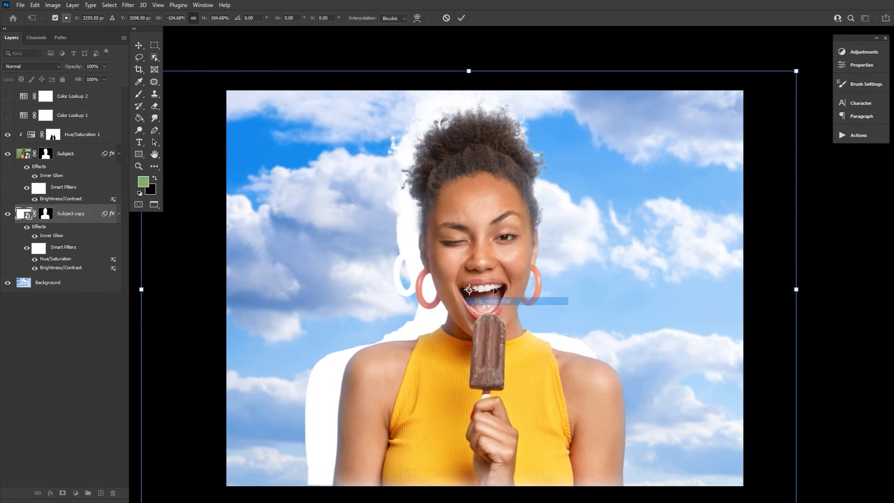
pyautogui.moveTo(485, 175); pyautogui.dragTo(500, 184)
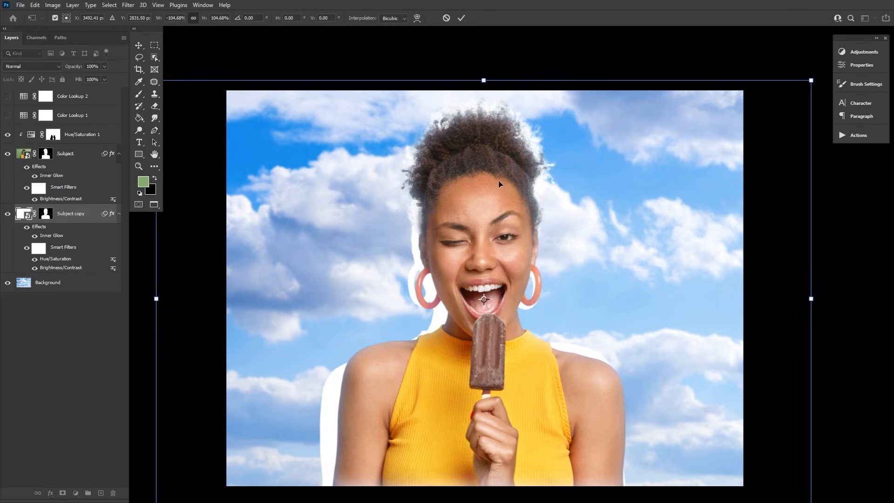
pyautogui.click(461, 17)
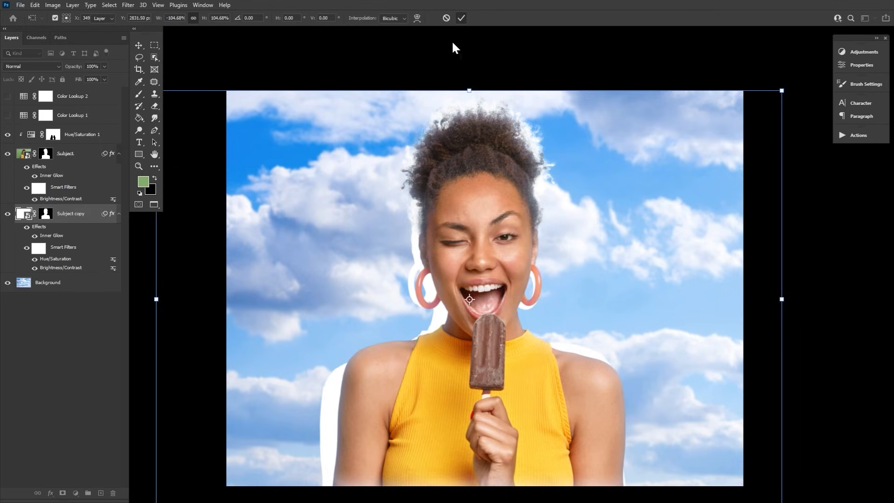
# Paint black on the Subject copy's mask to hide the white edge between the hair and the earring beside the winking eye.
pyautogui.click(45, 214)
pyautogui.press('l')
pyautogui.click(138, 94)
pyautogui.press('x')
pyautogui.moveTo(405, 228); pyautogui.dragTo(431, 326)
pyautogui.hotkey('ctrl', 'z')
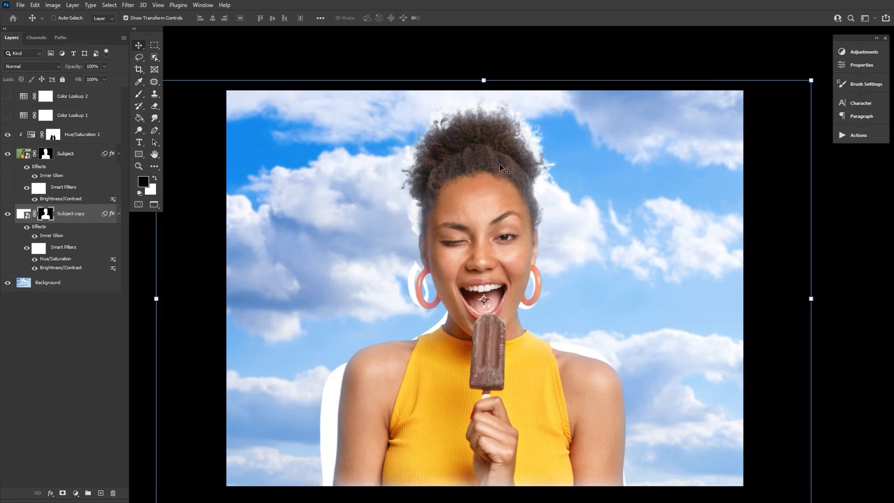
# Paint black on the Subject copy's mask to hide the white edges around the earrings, neck, shoulders and arms, keeping the white behind the hair.
pyautogui.click(67, 18)
pyautogui.doubleClick(34, 102)
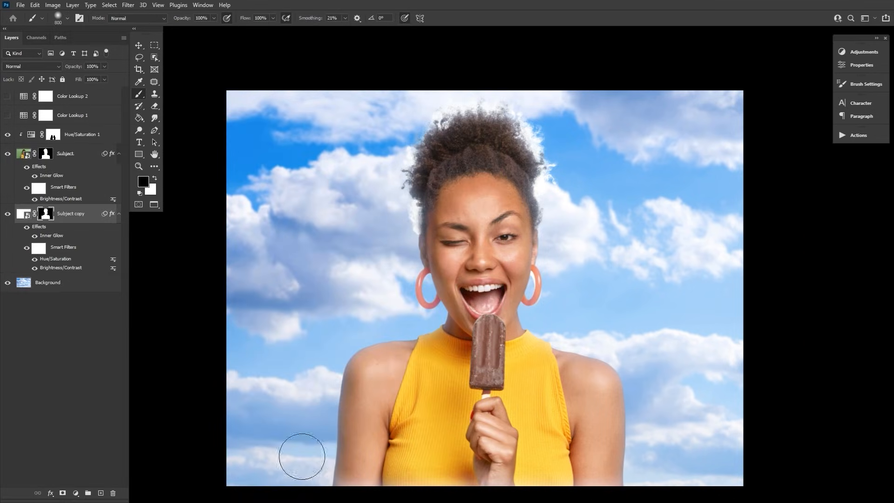
pyautogui.moveTo(589, 358); pyautogui.dragTo(563, 246)
pyautogui.press('[')
pyautogui.press('[')
pyautogui.press('[')
pyautogui.press('[')
pyautogui.press('[')
pyautogui.press(']')
pyautogui.press(']')
pyautogui.press(']')
pyautogui.click(138, 166)
pyautogui.click(503, 334)
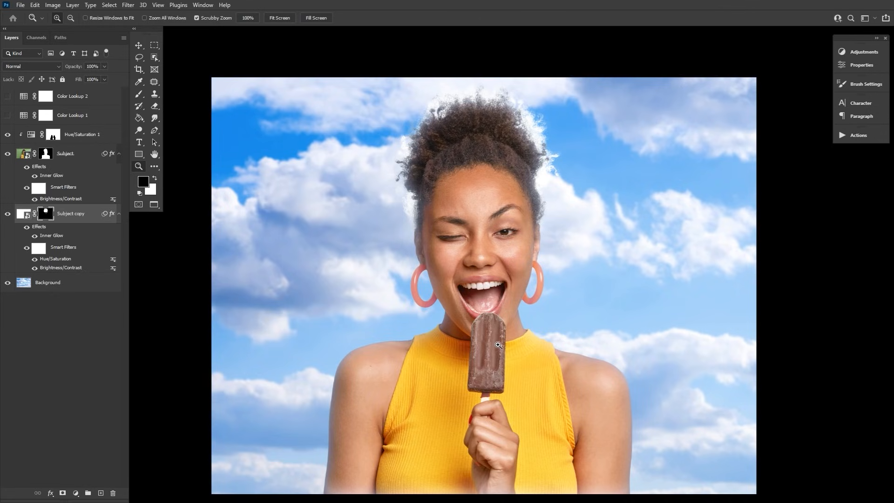
pyautogui.scroll(-1, 492, 348)
pyautogui.scroll(1, 492, 348)
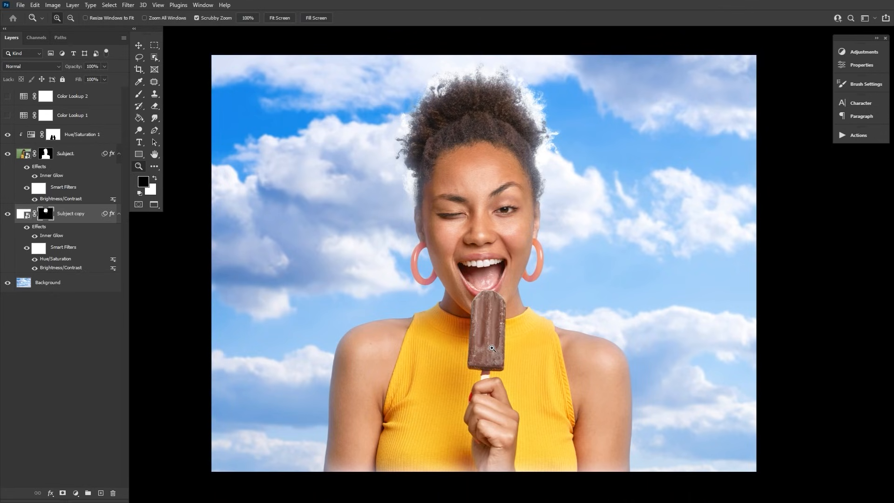
# Make the Color Lookup 1 and Color Lookup 2 adjustment layers visible and open the lookup settings of each.
pyautogui.click(92, 118)
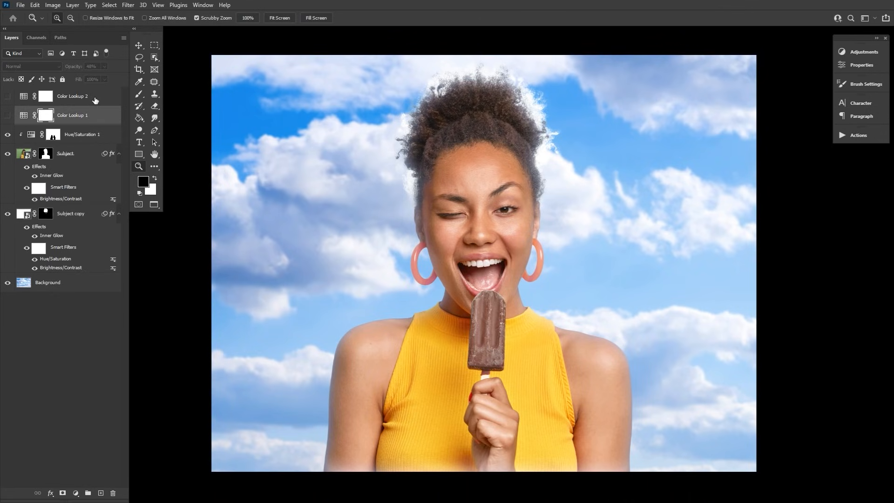
pyautogui.click(95, 100)
pyautogui.click(94, 120)
pyautogui.click(7, 116)
pyautogui.doubleClick(23, 117)
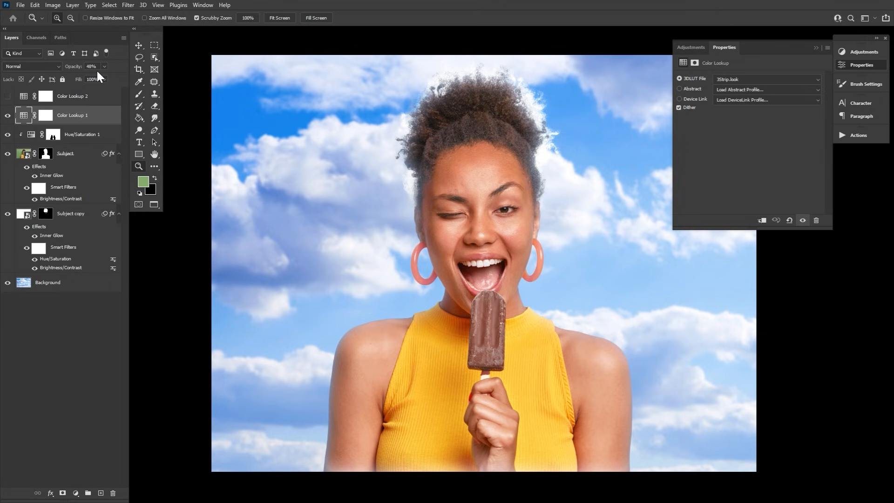
pyautogui.click(8, 97)
pyautogui.click(23, 97)
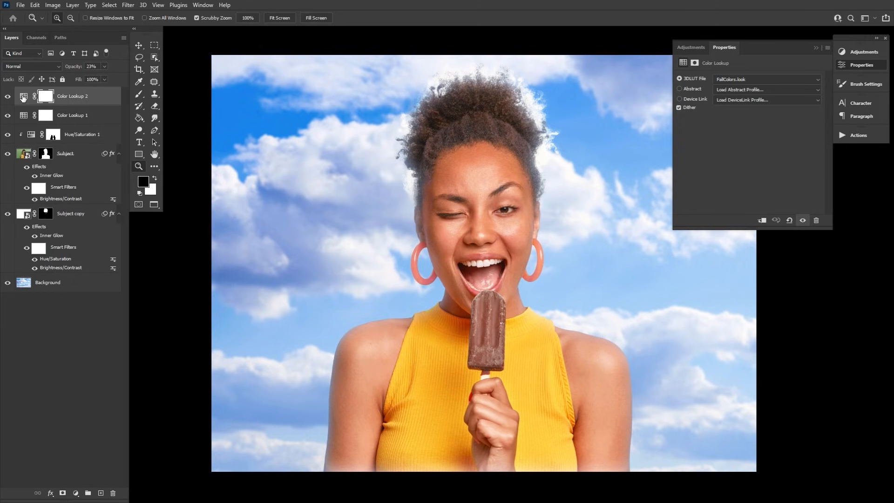